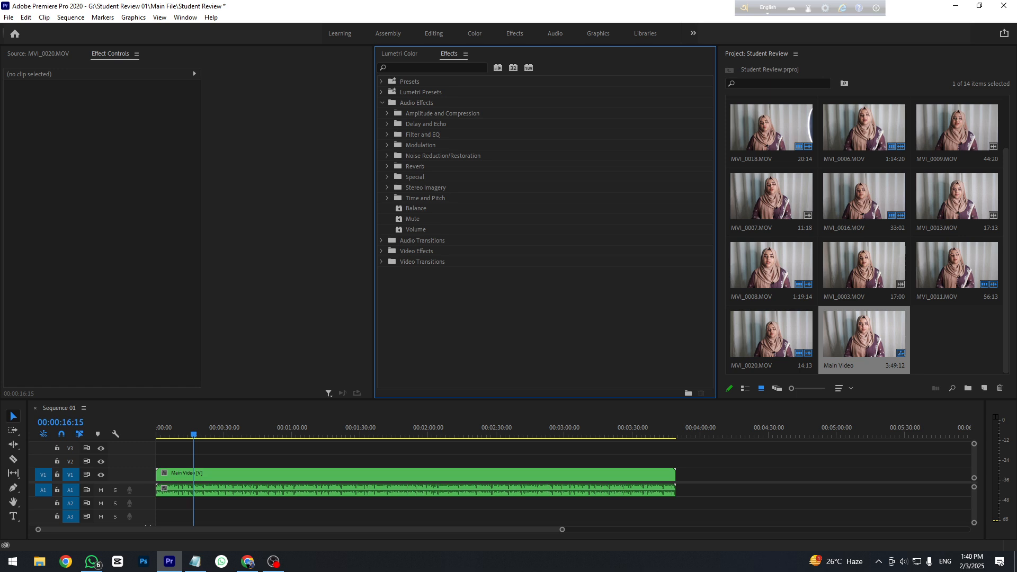
# - Apply the DeNoise effect from Noise Reduction/Restoration to the Main Video clip's audio on track A1
pyautogui.click(387, 114)
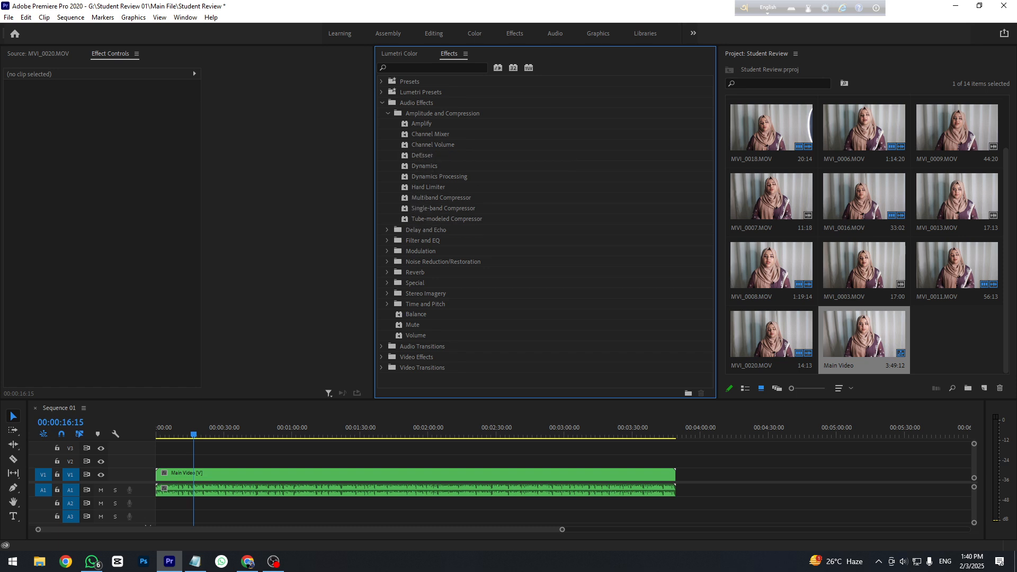
pyautogui.click(387, 261)
pyautogui.scroll(-1, 403, 270)
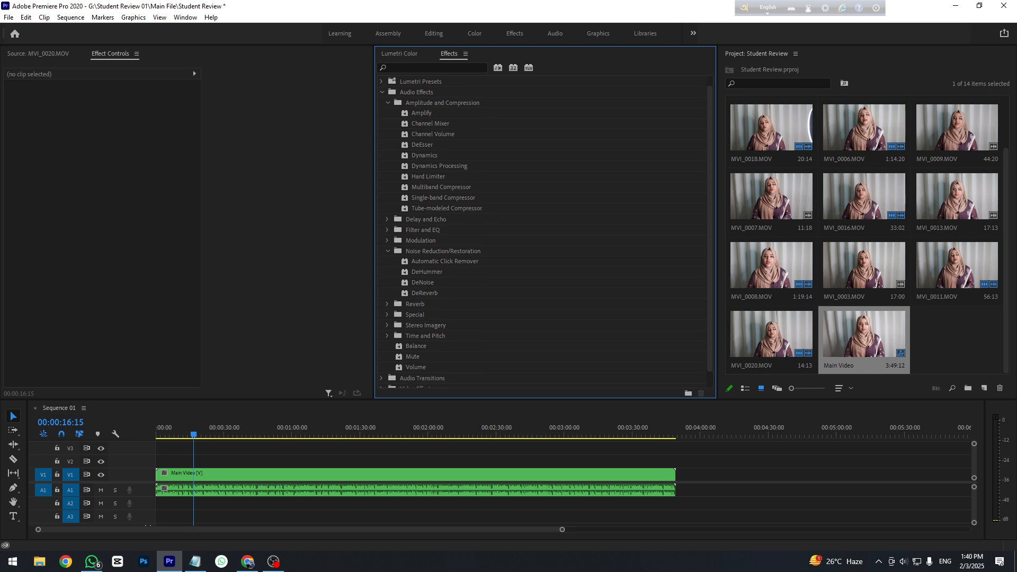
pyautogui.moveTo(423, 282); pyautogui.dragTo(319, 490)
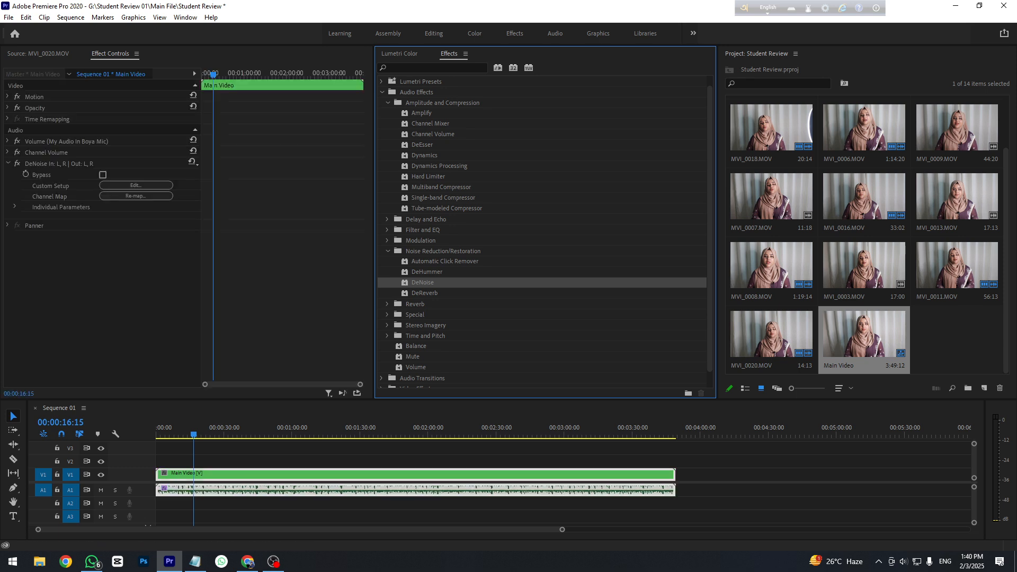
pyautogui.click(388, 251)
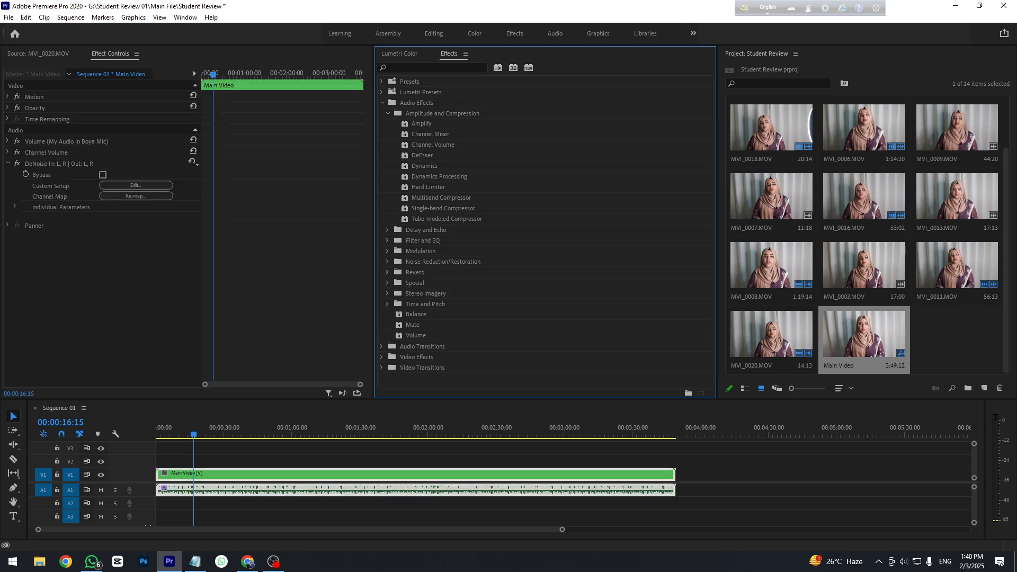
# - Apply the Bass effect from the Filter and EQ group to the Main Video audio clip
pyautogui.click(388, 230)
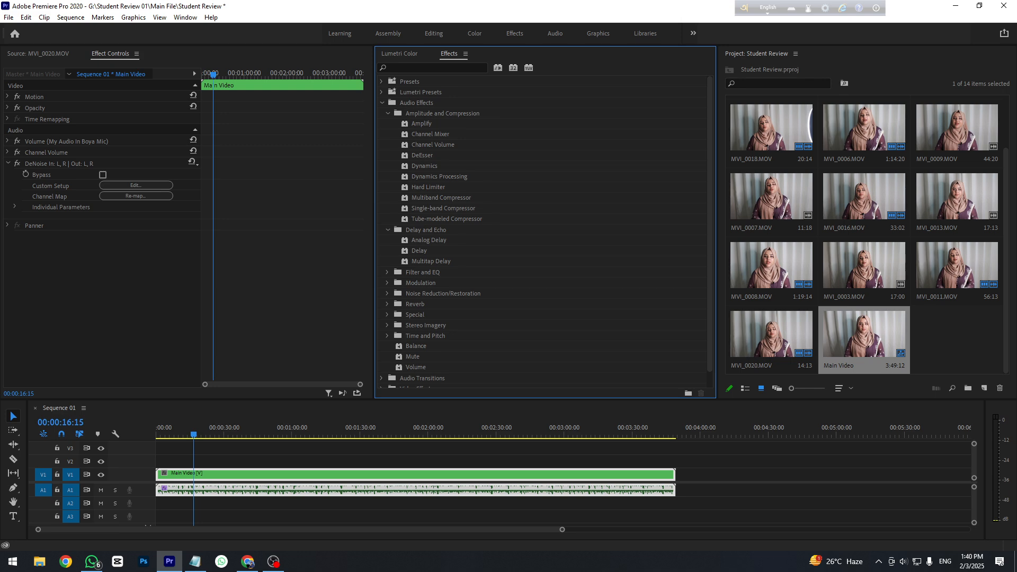
pyautogui.click(388, 272)
pyautogui.scroll(-2, 388, 273)
pyautogui.moveTo(417, 240); pyautogui.dragTo(317, 491)
# - Apply the Treble and Parametric Equalizer effects to the Main Video audio clip
pyautogui.scroll(-2, 541, 228)
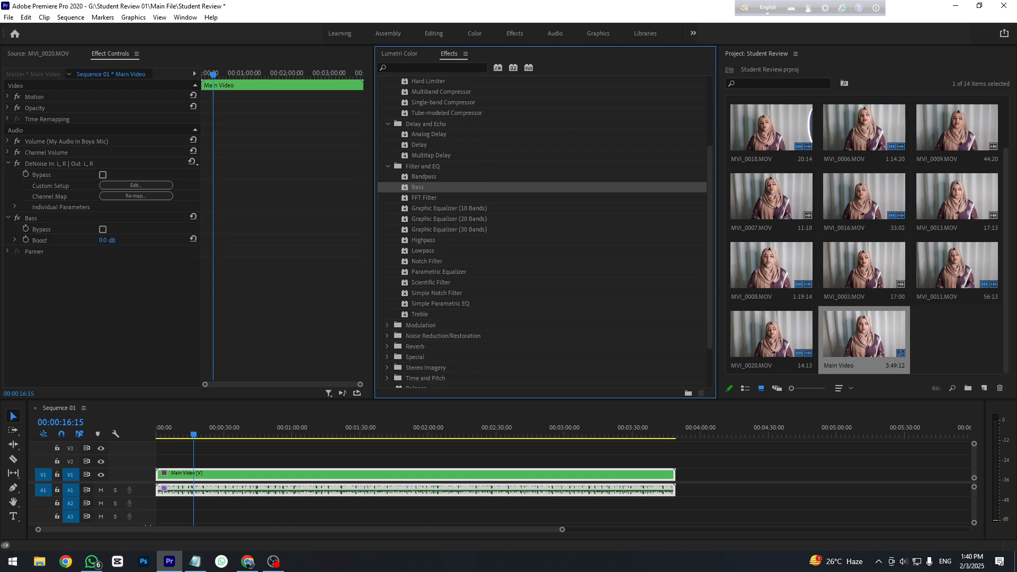
pyautogui.moveTo(420, 314); pyautogui.dragTo(327, 490)
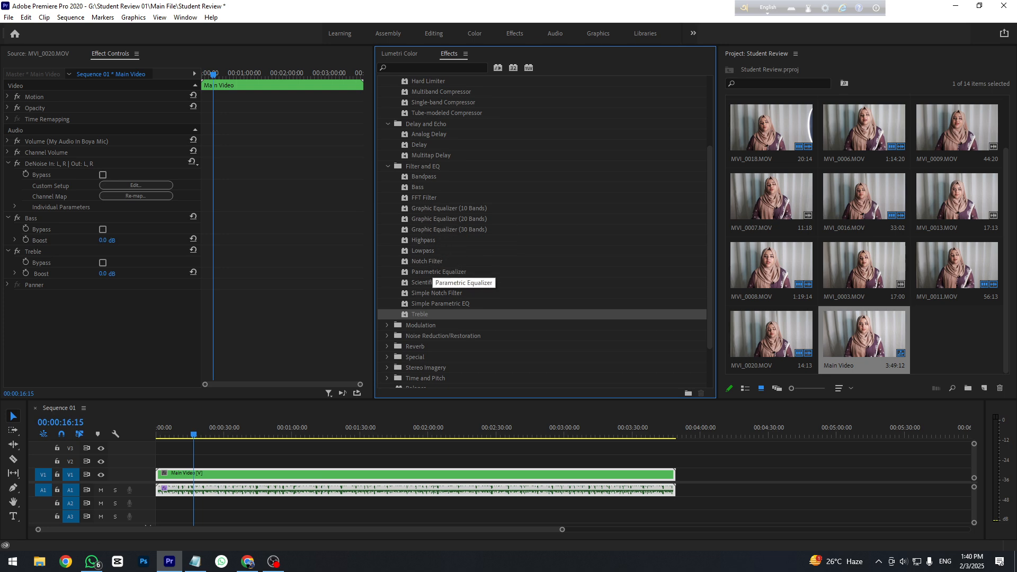
pyautogui.moveTo(430, 272); pyautogui.dragTo(334, 491)
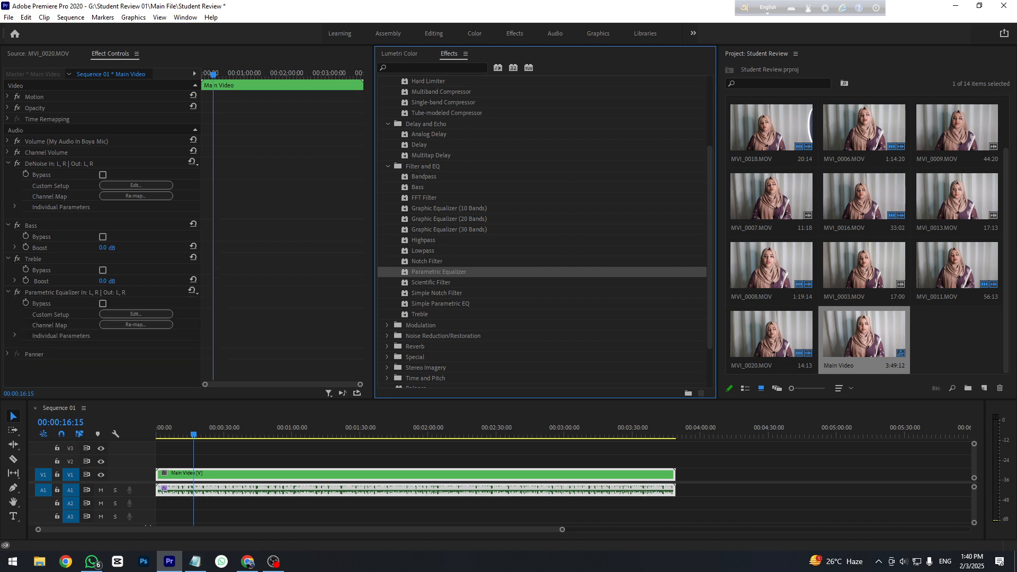
# - Find the Mastering effect in the Special group of audio effects and apply it to the Main Video audio clip
pyautogui.scroll(-2, 450, 272)
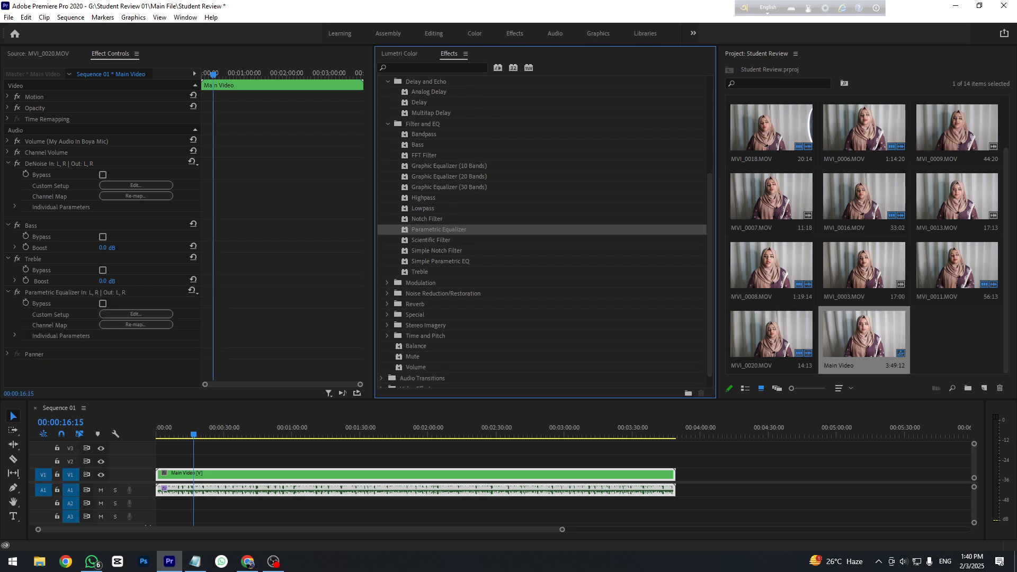
pyautogui.scroll(-1, 542, 230)
pyautogui.click(388, 267)
pyautogui.scroll(-2, 387, 267)
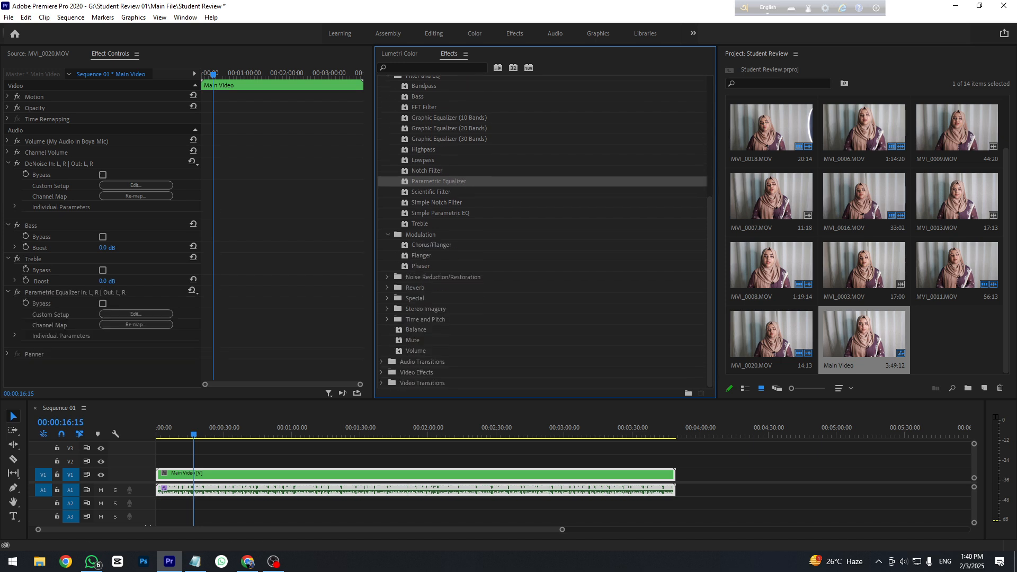
pyautogui.click(387, 277)
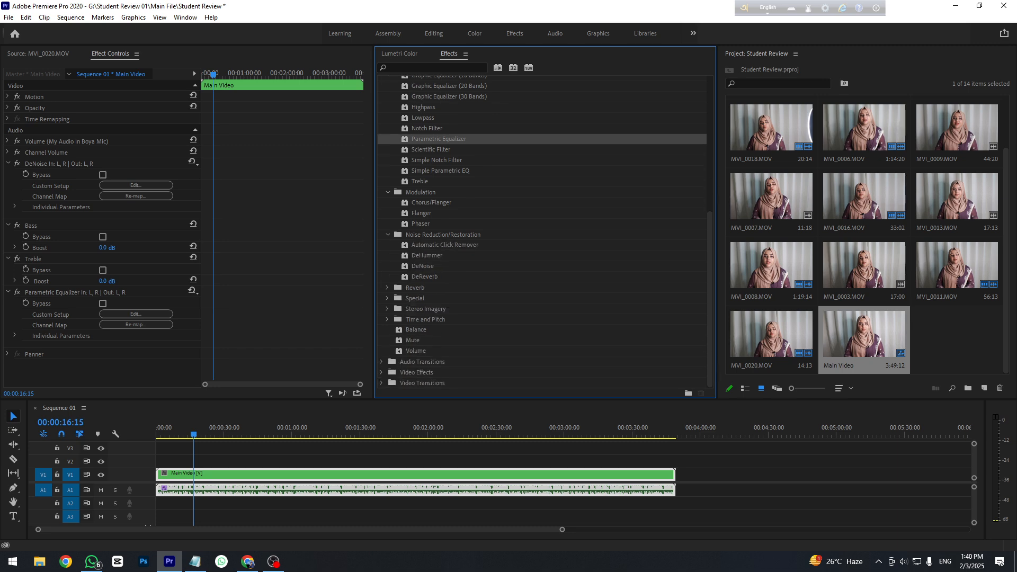
pyautogui.click(387, 287)
pyautogui.click(388, 298)
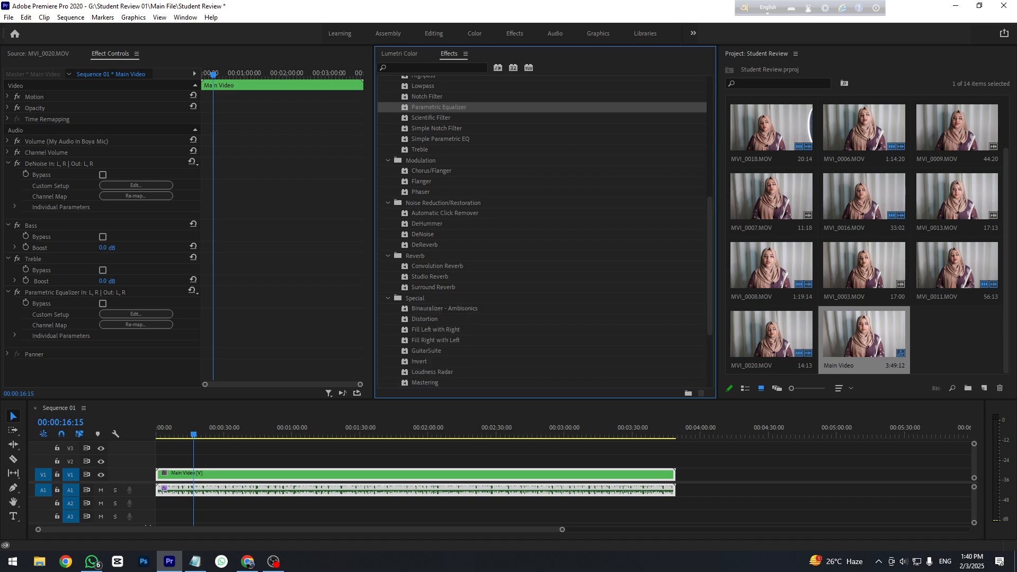
pyautogui.scroll(-5, 542, 231)
pyautogui.scroll(-1, 542, 232)
pyautogui.moveTo(425, 319); pyautogui.dragTo(314, 490)
pyautogui.scroll(-4, 542, 232)
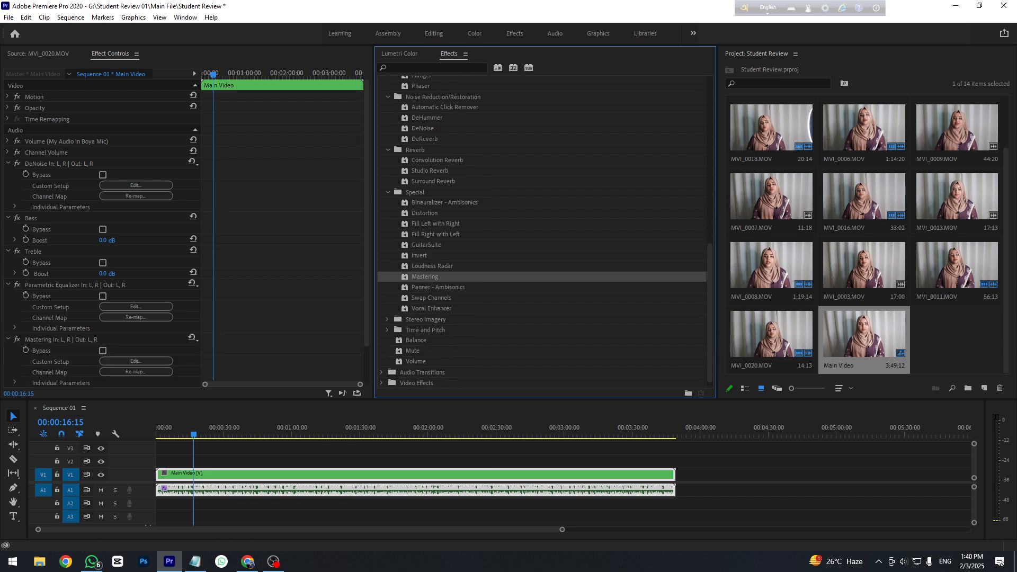
# - Collapse the settings of the Mastering, Parametric Equalizer, Treble, Bass and DeNoise effects on the clip
pyautogui.click(8, 339)
pyautogui.click(8, 285)
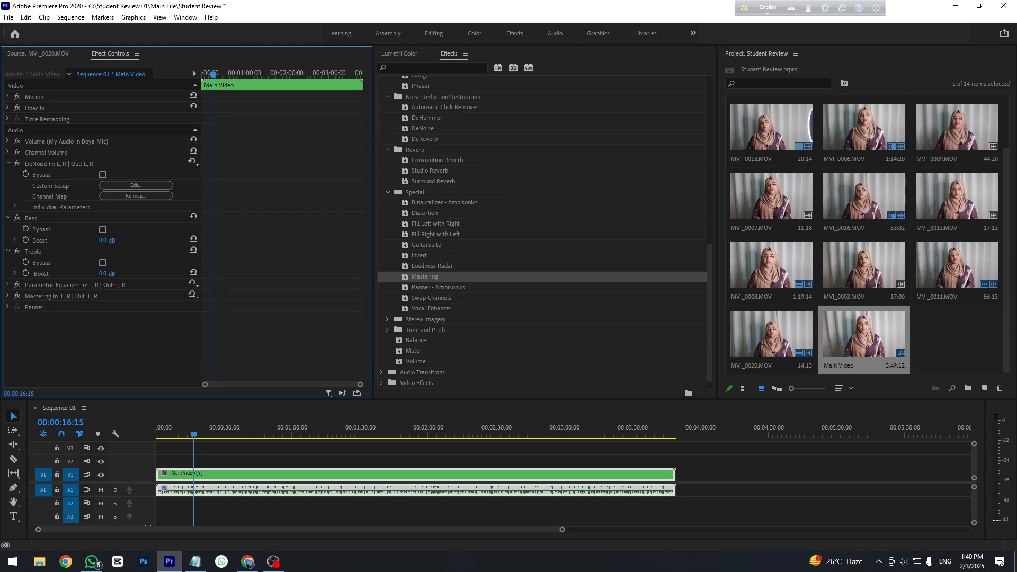
pyautogui.click(8, 252)
pyautogui.click(7, 218)
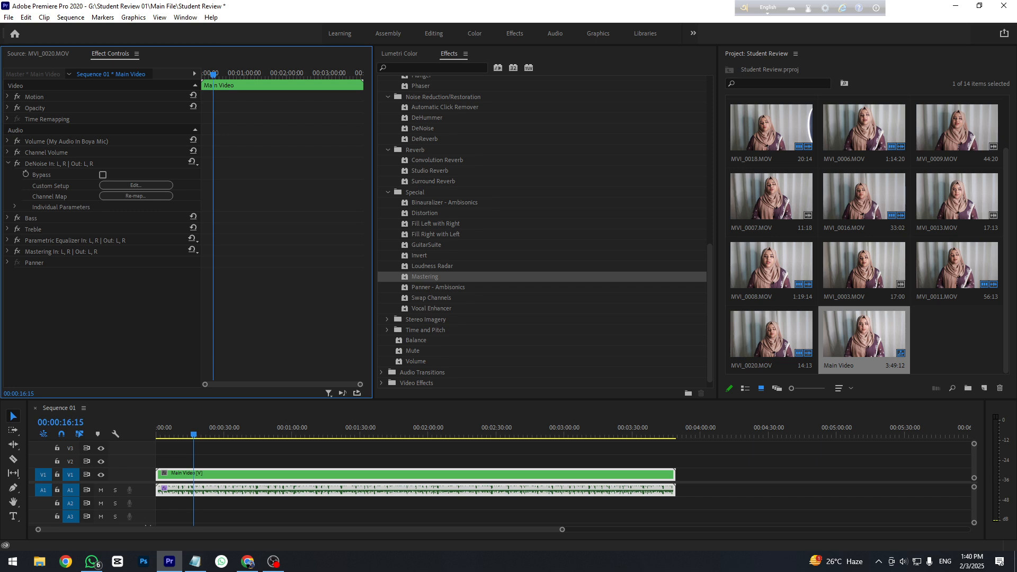
pyautogui.click(8, 163)
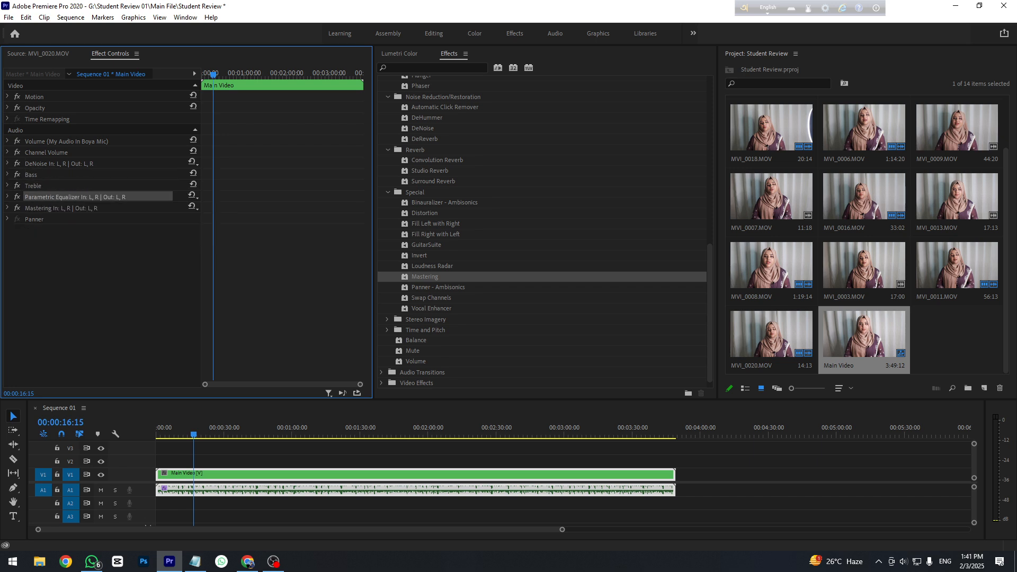
pyautogui.click(59, 219)
pyautogui.click(61, 208)
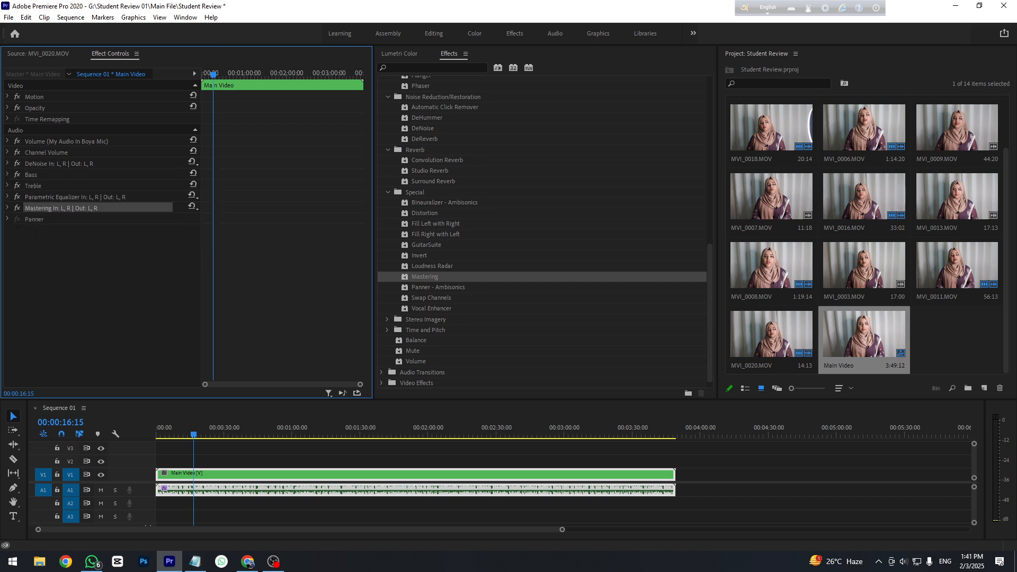
# - Apply the Hard Limiter effect from Amplitude and Compression to the Main Video audio clip
pyautogui.scroll(10, 541, 228)
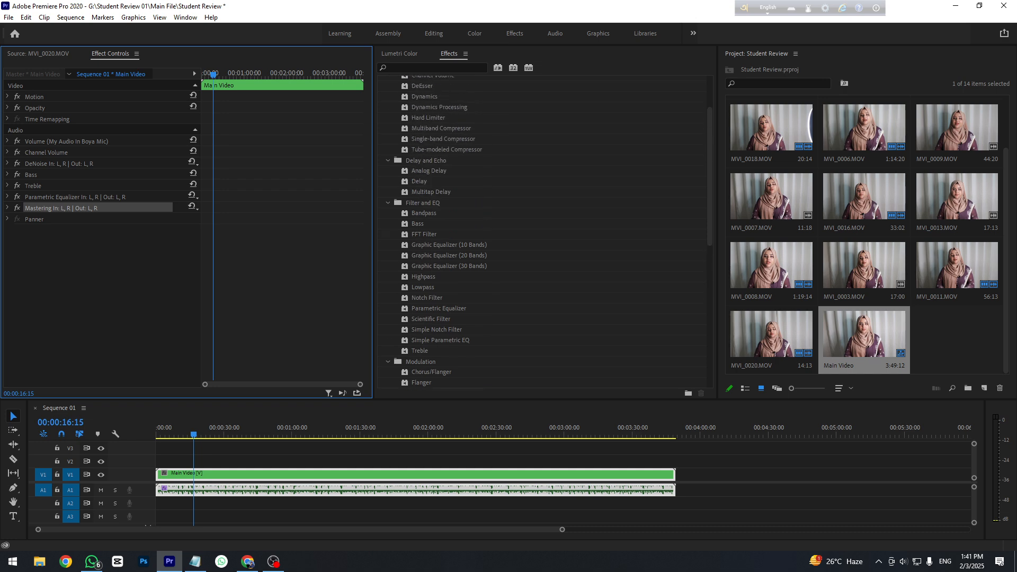
pyautogui.scroll(3, 540, 228)
pyautogui.moveTo(428, 171); pyautogui.dragTo(309, 491)
# - Apply the Volume audio effect to the Main Video clip and collapse the Volume and Hard Limiter settings
pyautogui.scroll(-12, 540, 228)
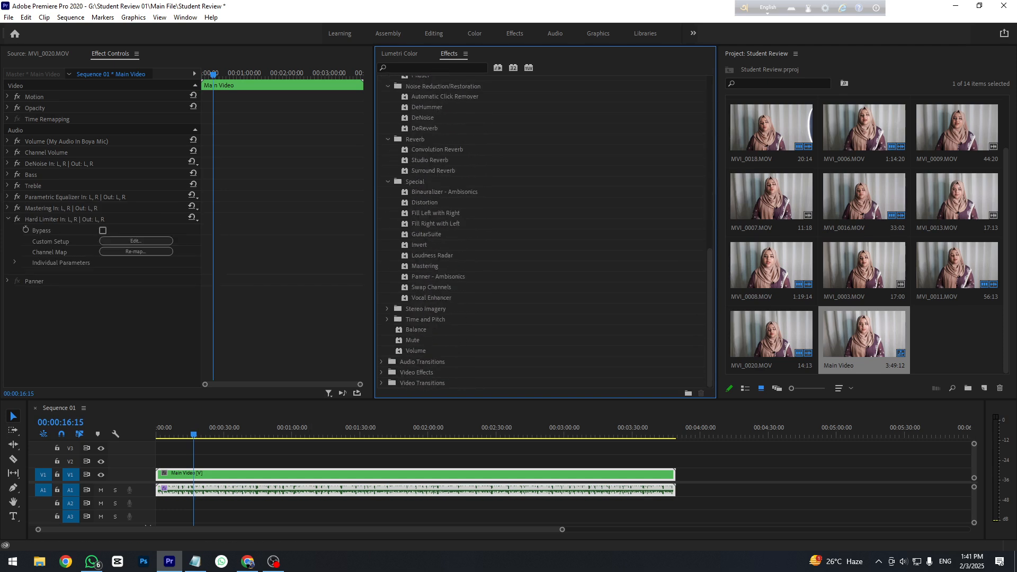
pyautogui.moveTo(416, 351); pyautogui.dragTo(343, 491)
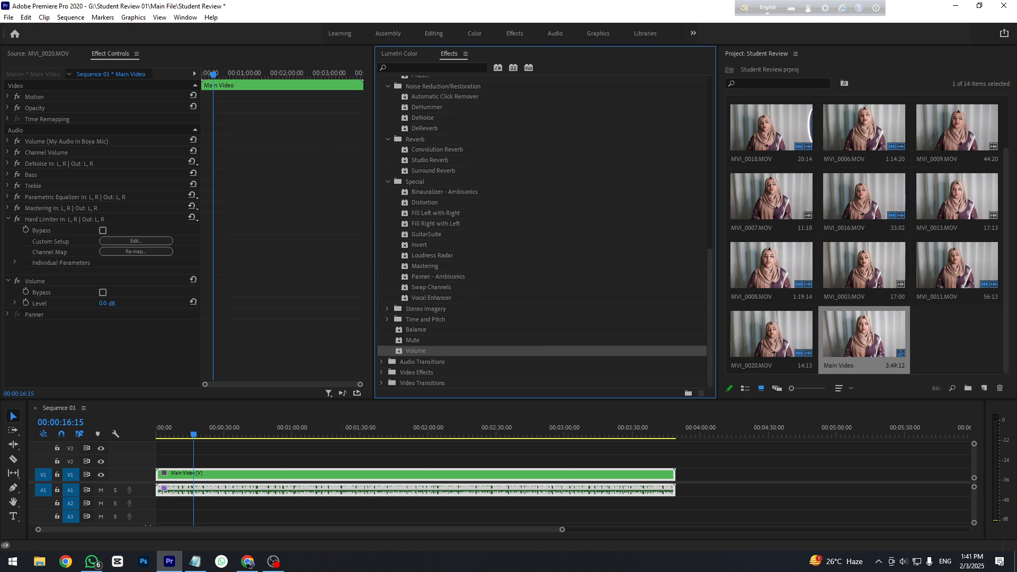
pyautogui.click(387, 309)
pyautogui.scroll(-1, 388, 310)
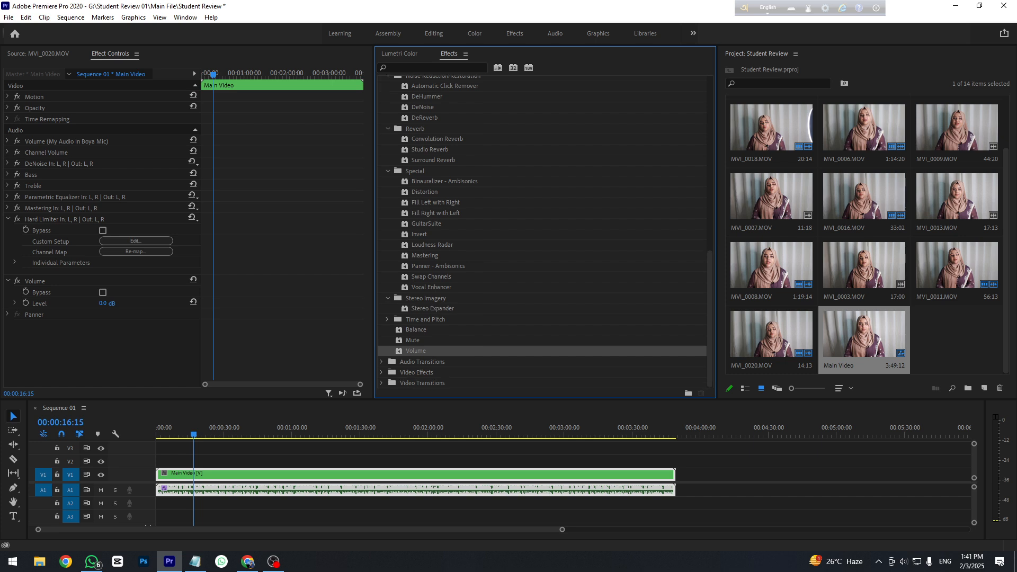
pyautogui.click(8, 280)
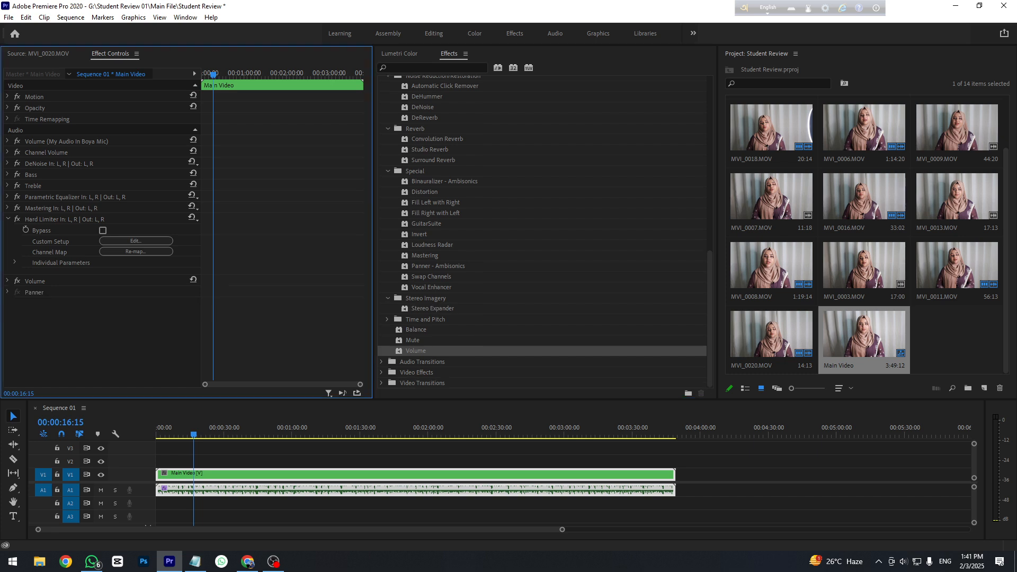
pyautogui.click(8, 218)
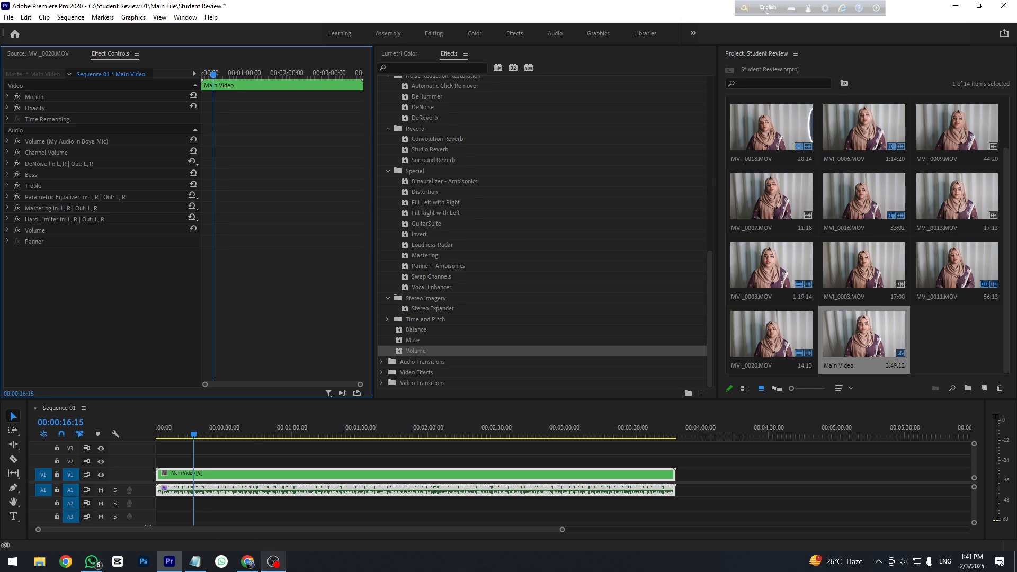
pyautogui.click(274, 561)
pyautogui.moveTo(505, 78); pyautogui.dragTo(1016, 159)
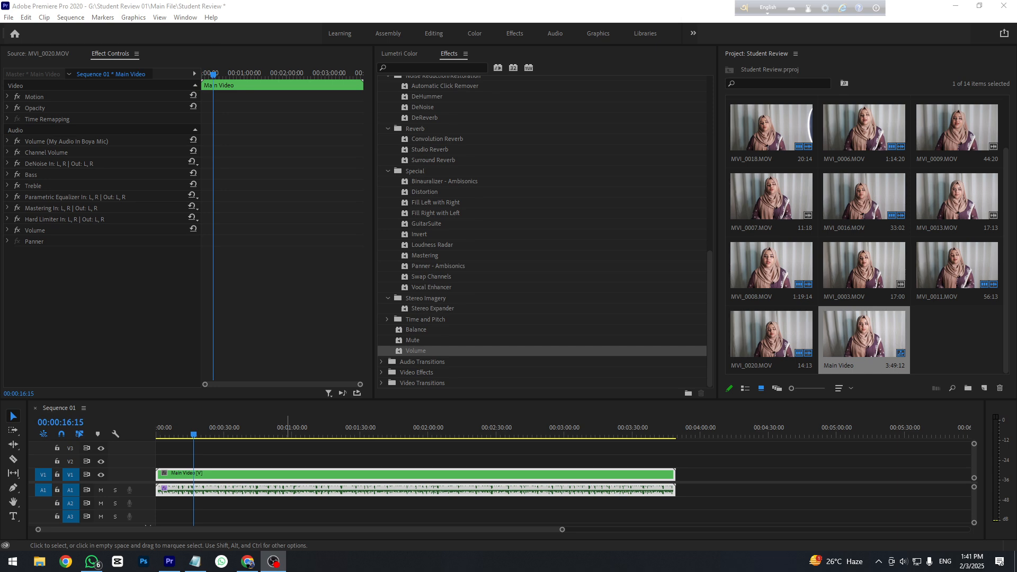
# - Open the DeNoise effect's custom setup, set the noise reduction amount to 70%, and close the editor
pyautogui.click(59, 164)
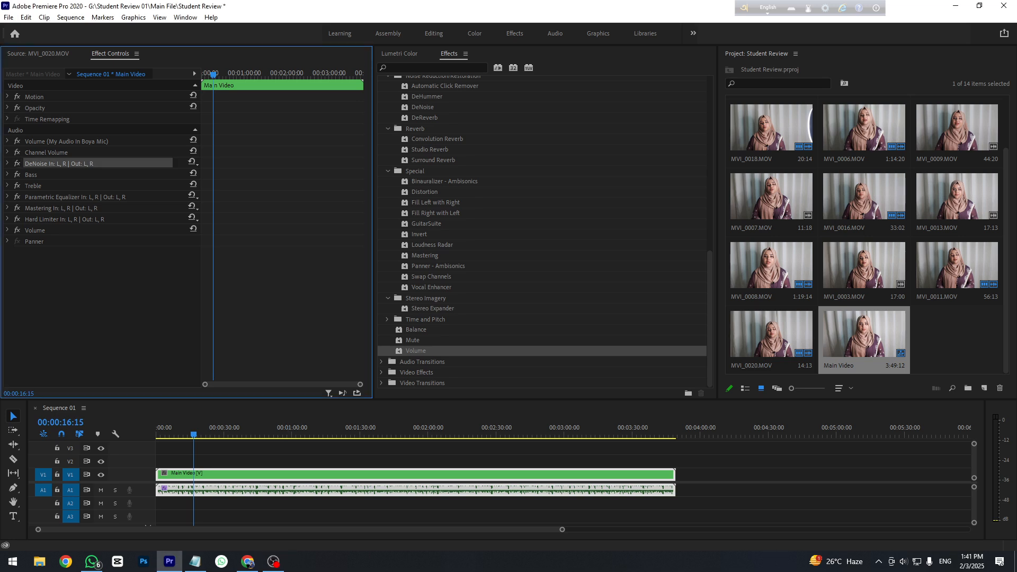
pyautogui.click(7, 163)
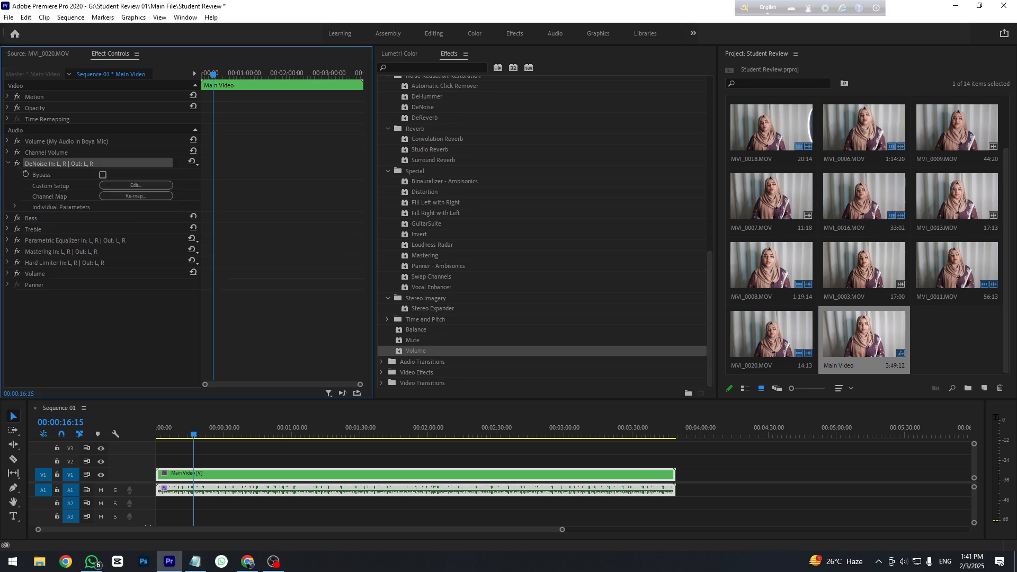
pyautogui.click(135, 185)
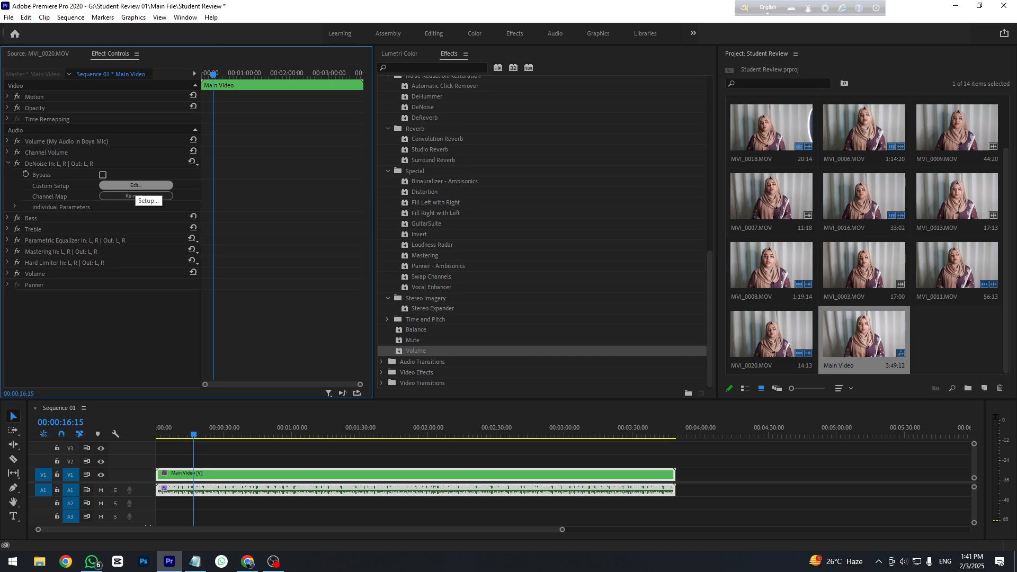
pyautogui.click(135, 185)
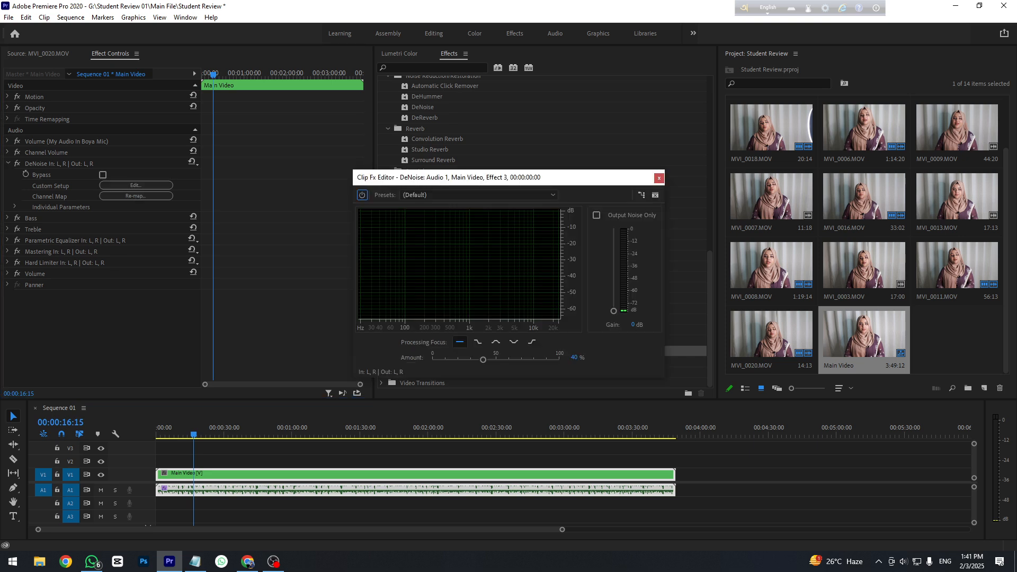
pyautogui.moveTo(504, 344); pyautogui.dragTo(550, 344)
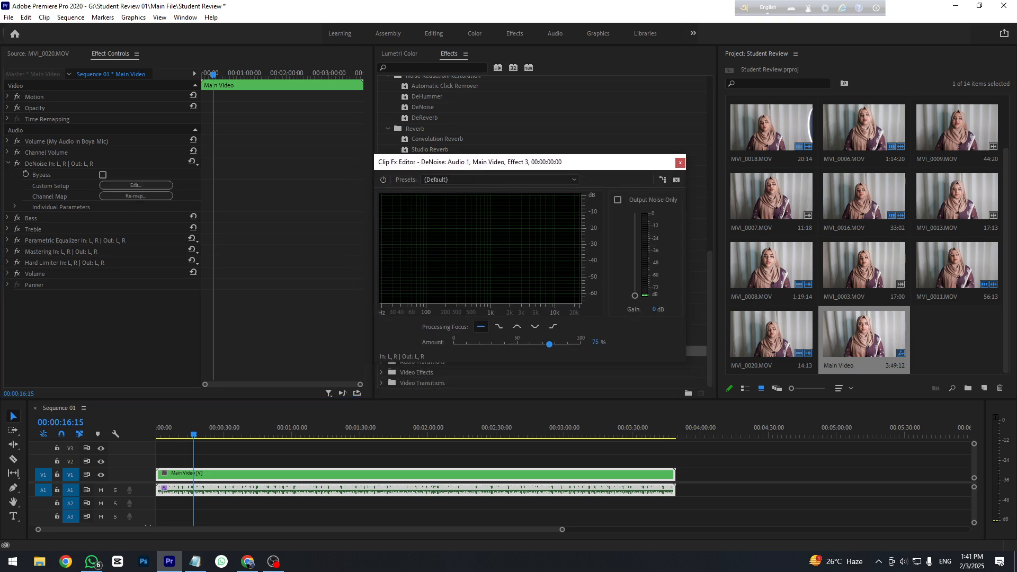
pyautogui.click(596, 342)
pyautogui.write('70')
pyautogui.press('Return')
pyautogui.moveTo(655, 163); pyautogui.dragTo(615, 150)
pyautogui.click(640, 150)
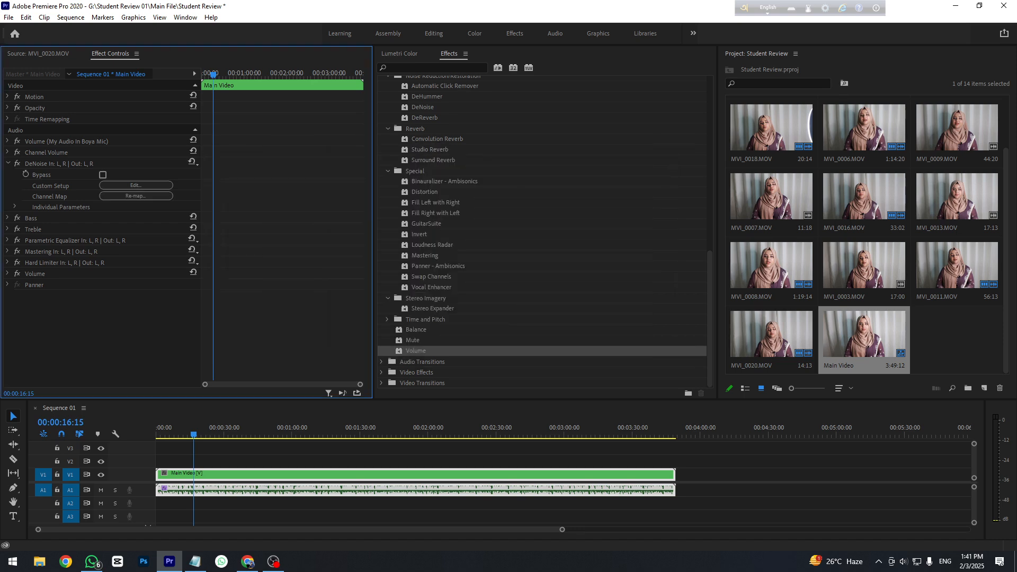
# - Expand the Bass effect and set its Boost to 5 dB
pyautogui.click(31, 218)
pyautogui.click(8, 218)
pyautogui.click(107, 241)
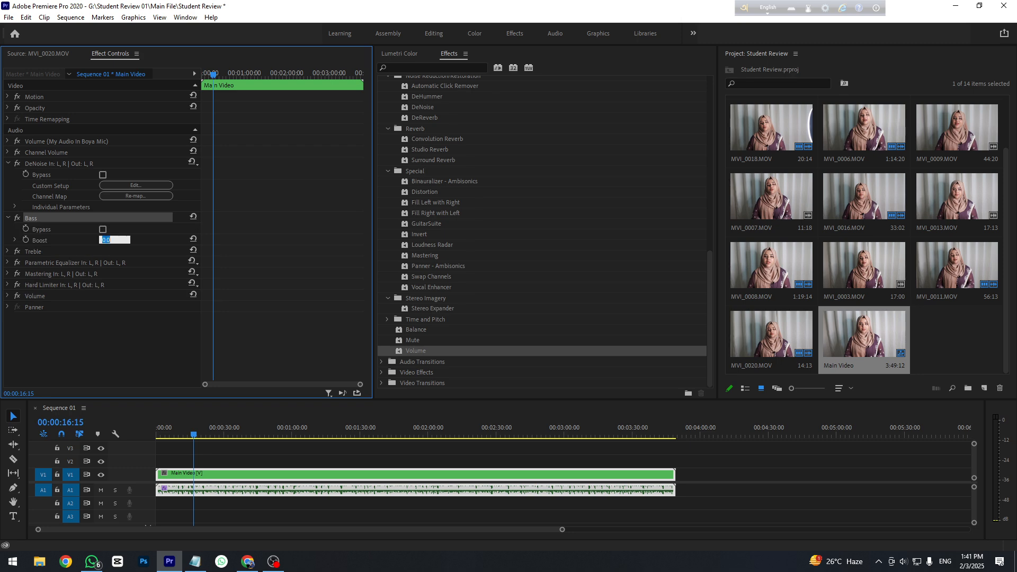
pyautogui.write('5')
pyautogui.press('Return')
# - Expand the Treble effect, open its Boost value for editing and close it, and briefly play the sequence
pyautogui.click(8, 251)
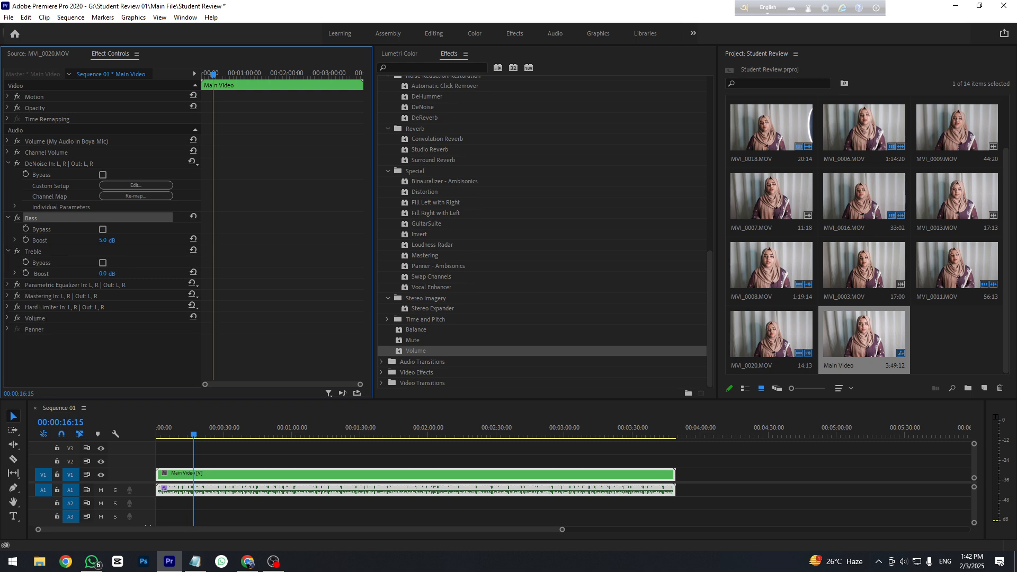
pyautogui.click(106, 274)
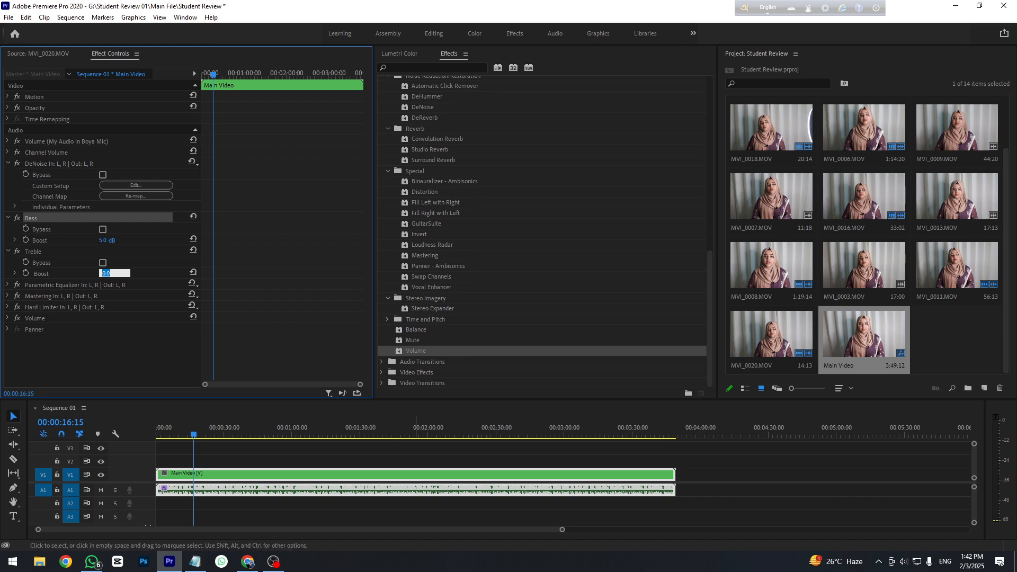
pyautogui.press('Return')
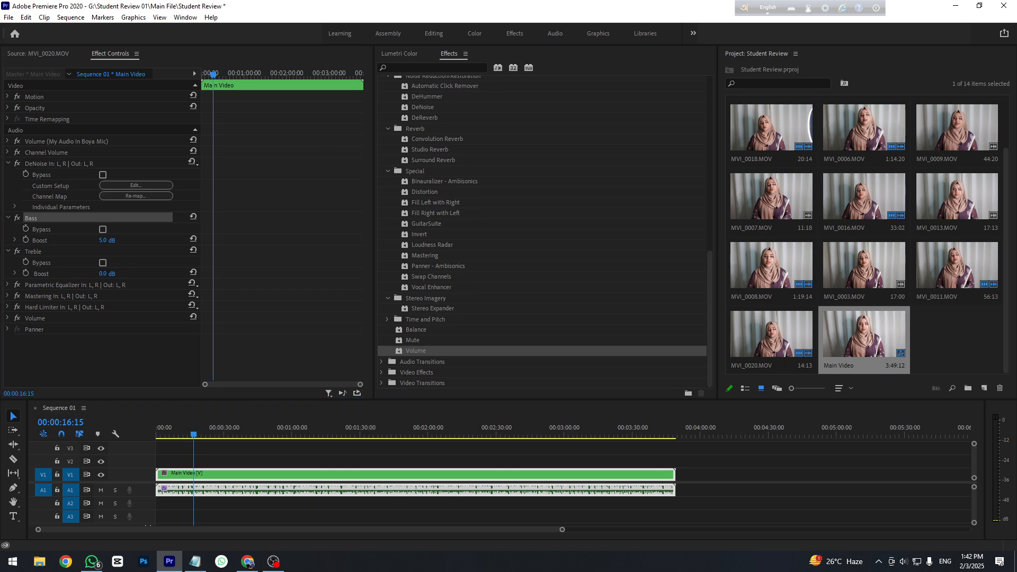
pyautogui.press('space')
pyautogui.press('space')
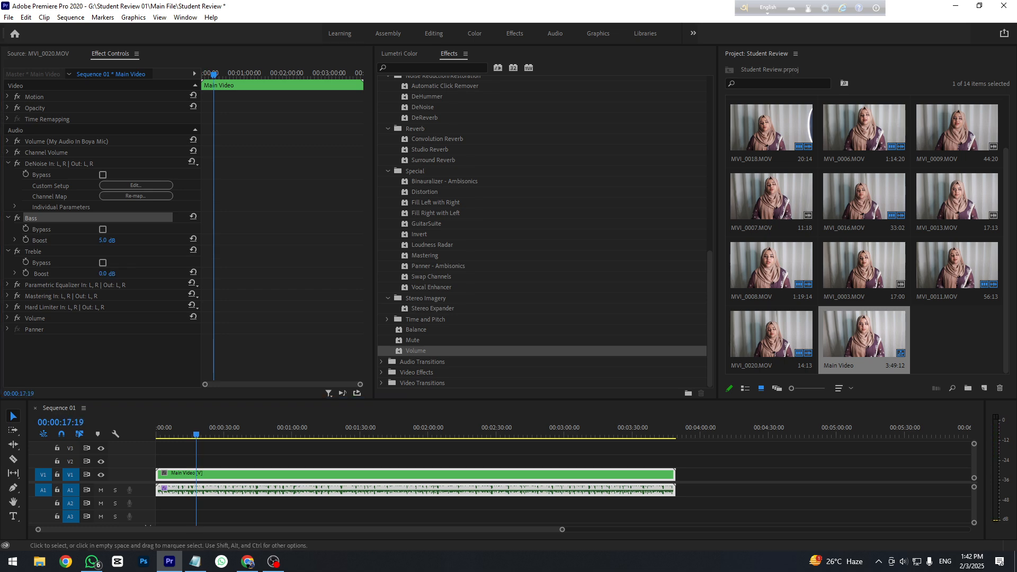
# - Set the Treble effect's Boost to 5 dB
pyautogui.click(106, 274)
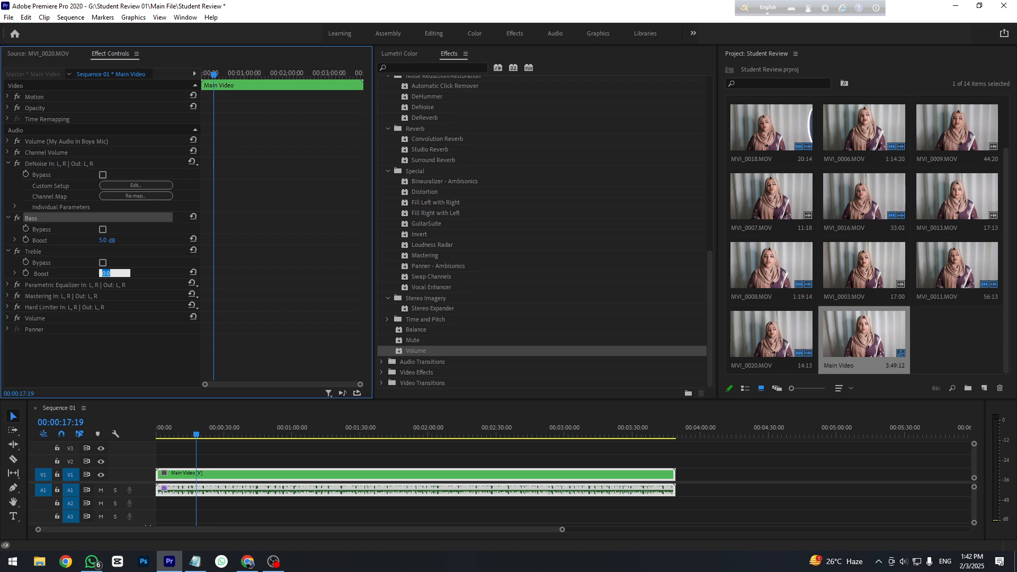
pyautogui.write('5')
pyautogui.press('Return')
# - Expand the Parametric Equalizer effect, open its custom setup, and apply the Loudness Maximizer preset
pyautogui.click(8, 286)
pyautogui.scroll(-1, 100, 228)
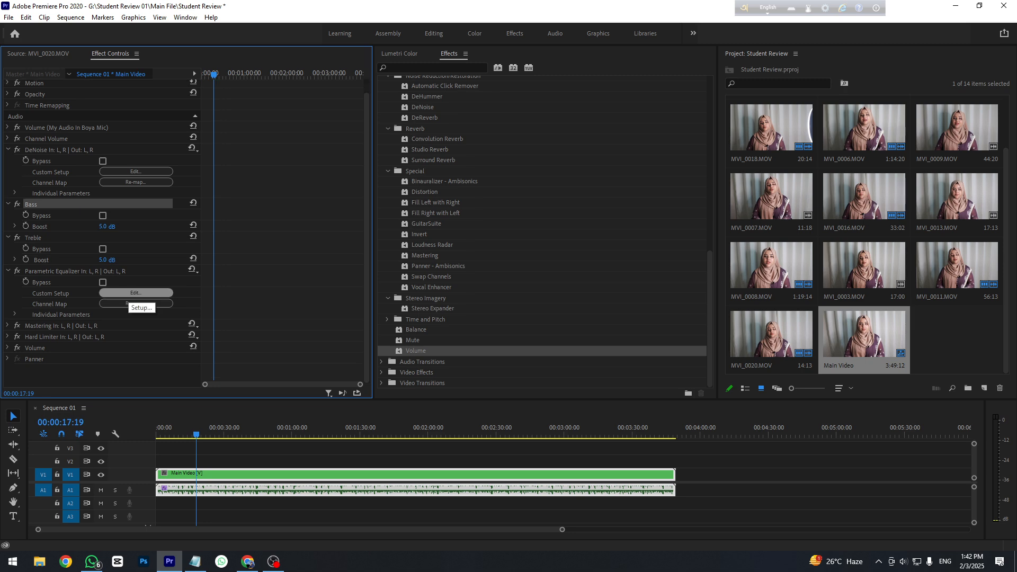
pyautogui.click(135, 293)
pyautogui.moveTo(490, 154); pyautogui.dragTo(493, 138)
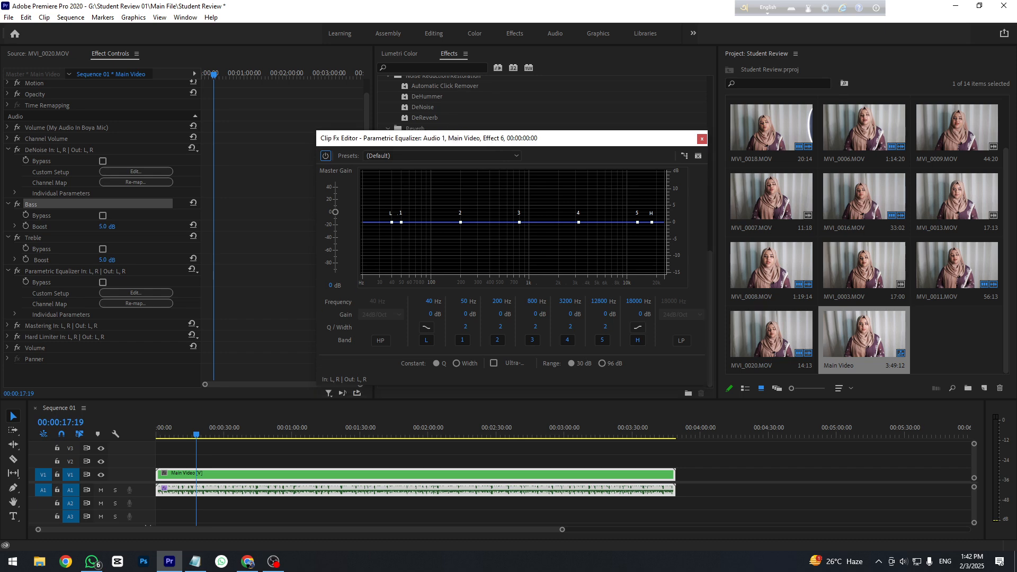
pyautogui.click(443, 156)
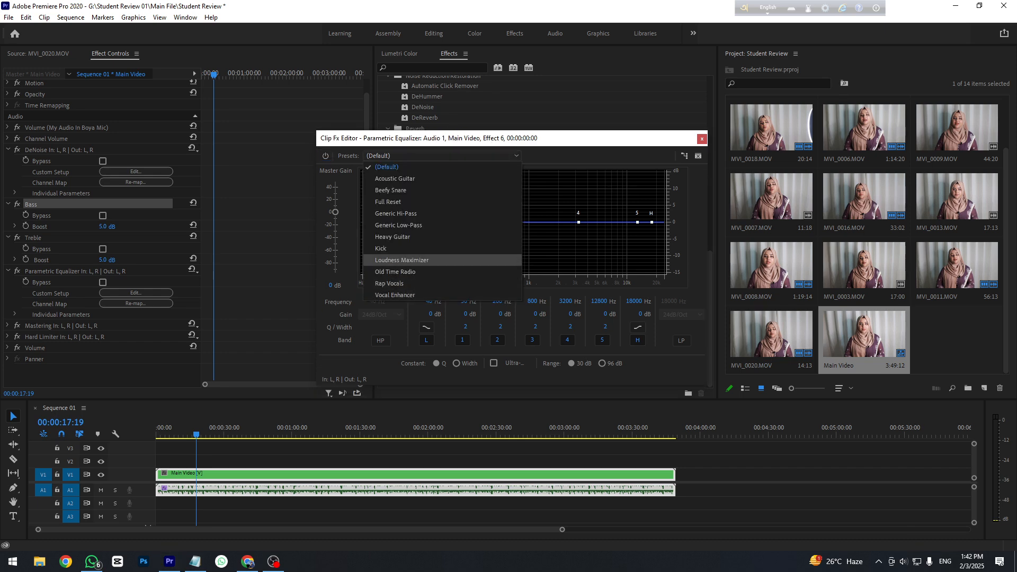
pyautogui.click(402, 260)
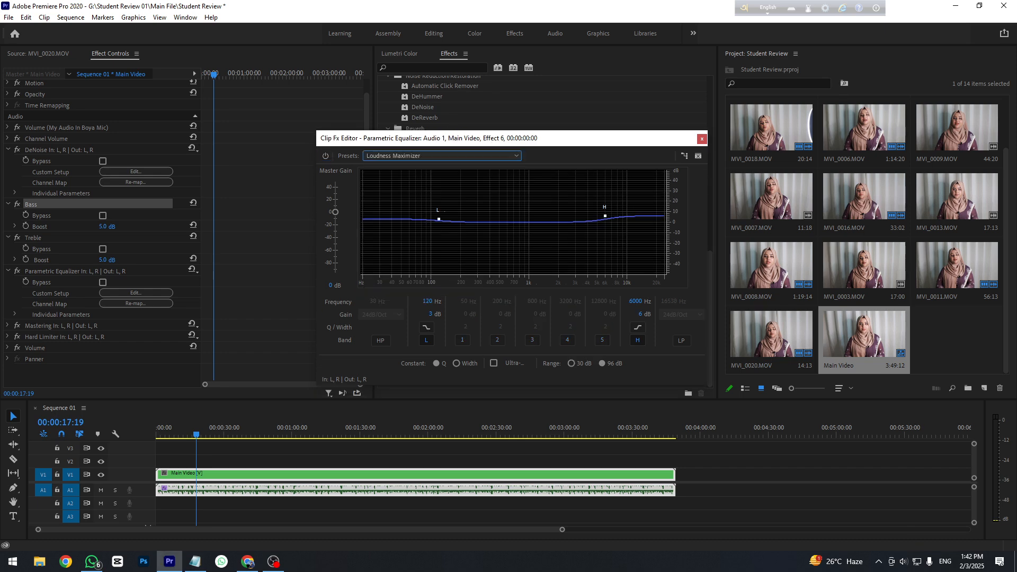
# - Expand the Mastering effect, open its custom setup, and apply the Mid Enhancer preset
pyautogui.click(64, 337)
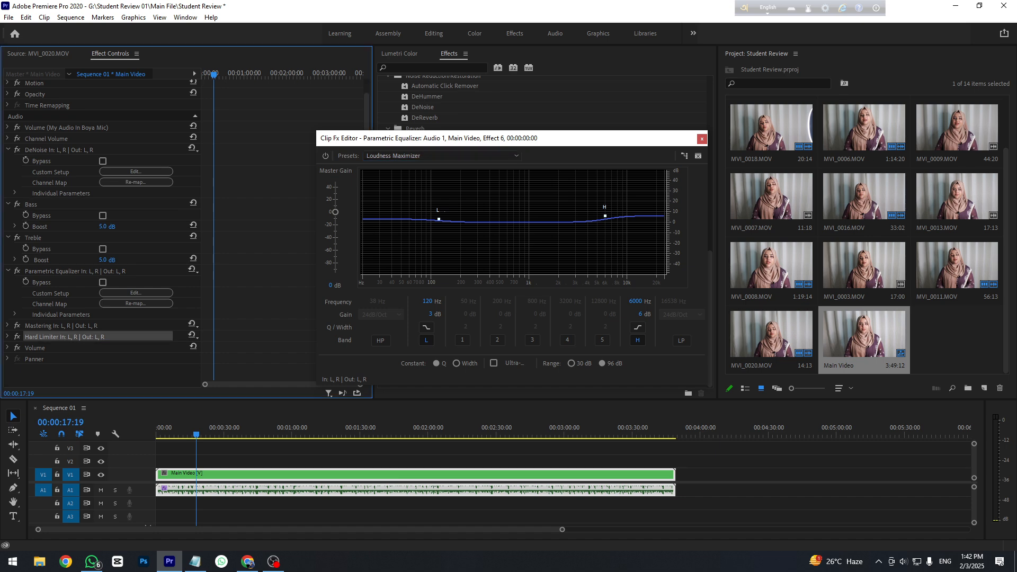
pyautogui.click(61, 326)
pyautogui.click(8, 325)
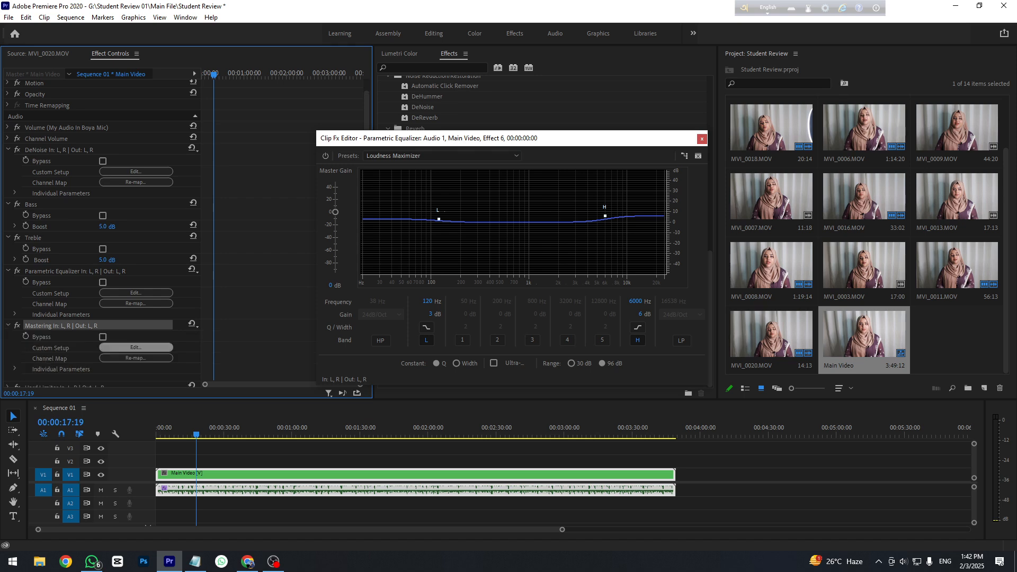
pyautogui.scroll(-2, 136, 348)
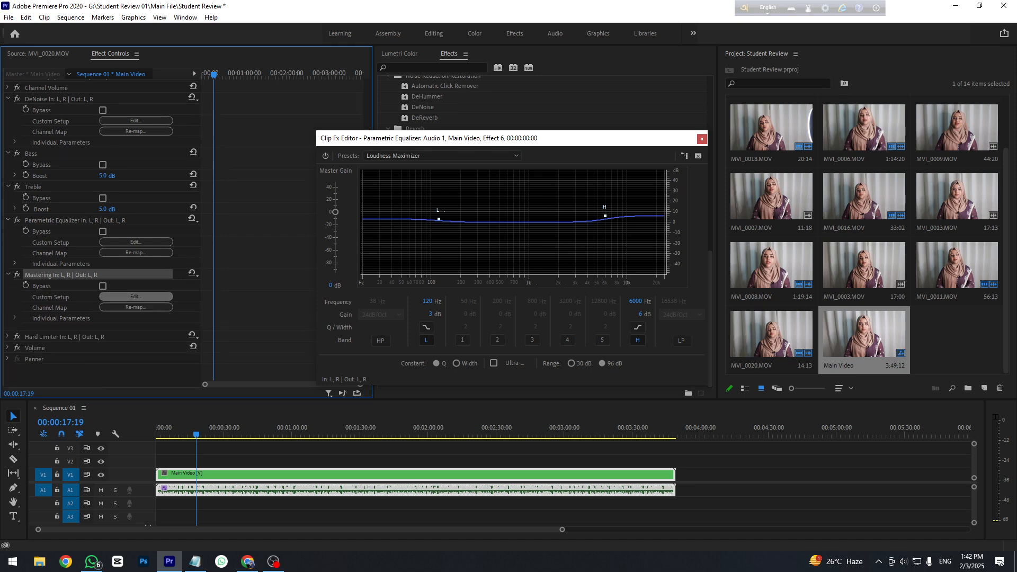
pyautogui.click(135, 296)
pyautogui.click(440, 156)
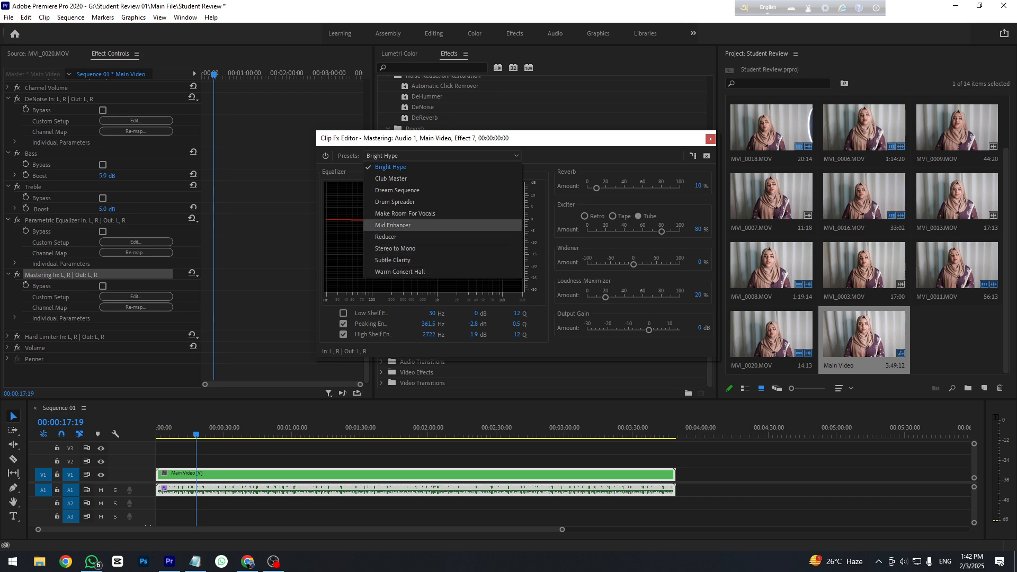
pyautogui.click(391, 167)
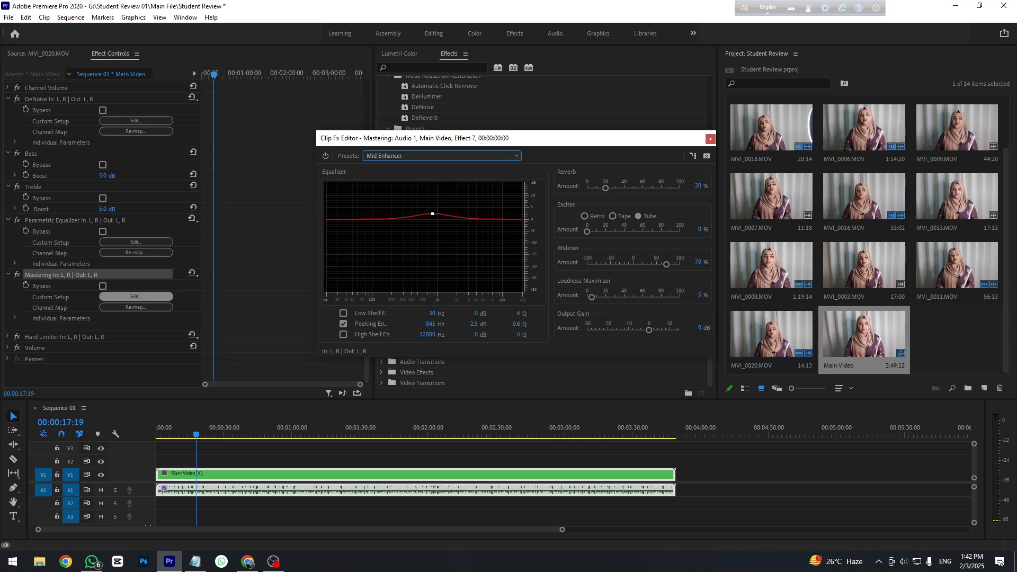
# - Expand the Hard Limiter effect, set its Maximum Amplitude to -6 dB in the custom setup, and close the editor
pyautogui.click(64, 337)
pyautogui.click(7, 337)
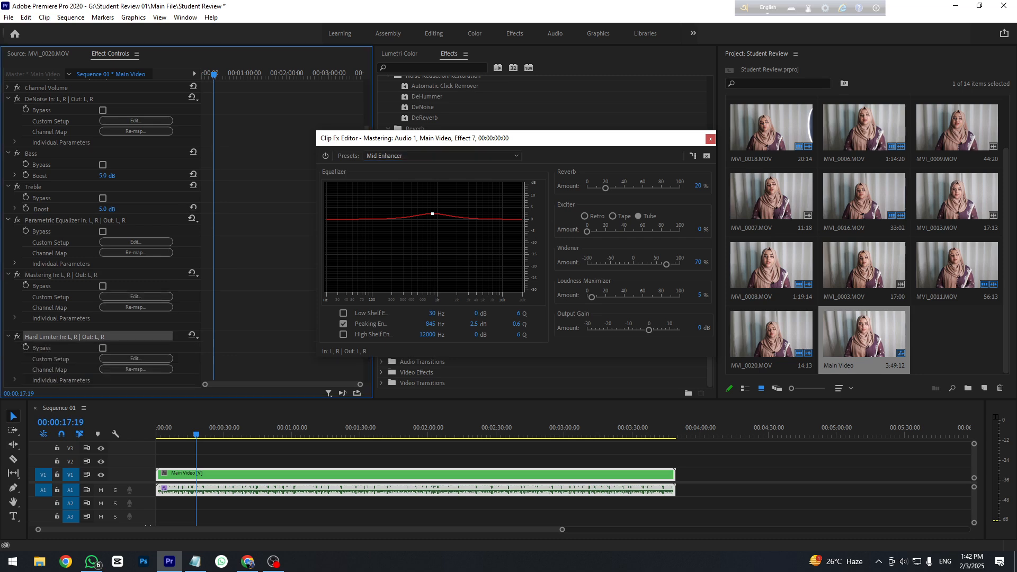
pyautogui.scroll(-2, 79, 291)
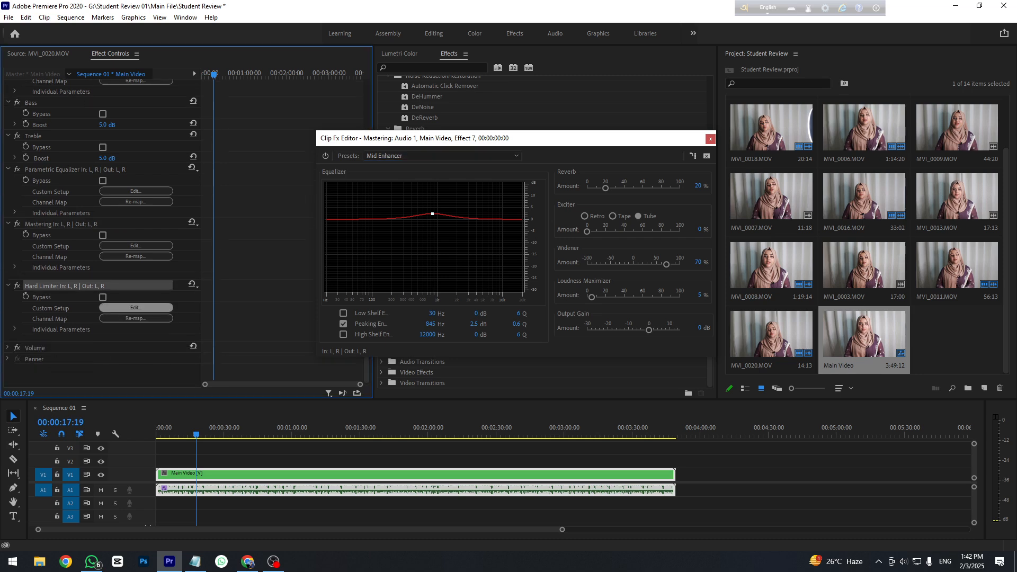
pyautogui.click(136, 308)
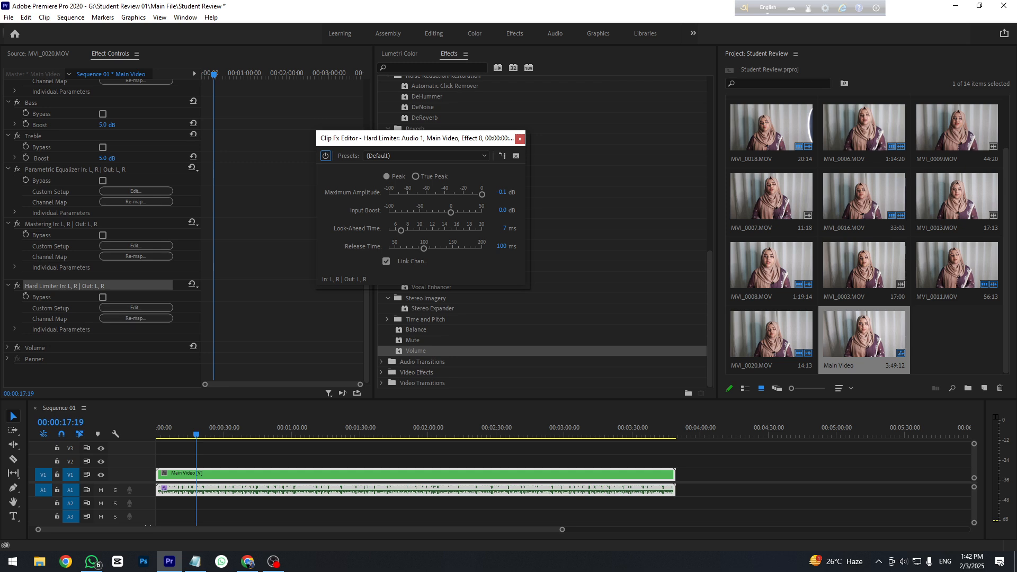
pyautogui.click(501, 192)
pyautogui.write('-6')
pyautogui.press('Return')
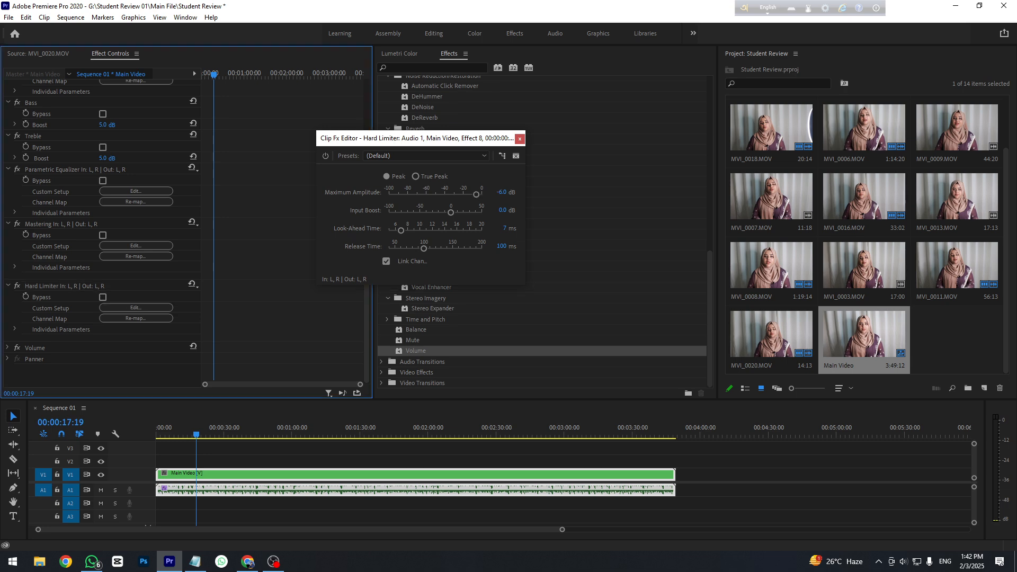
pyautogui.scroll(3, 101, 233)
pyautogui.click(520, 138)
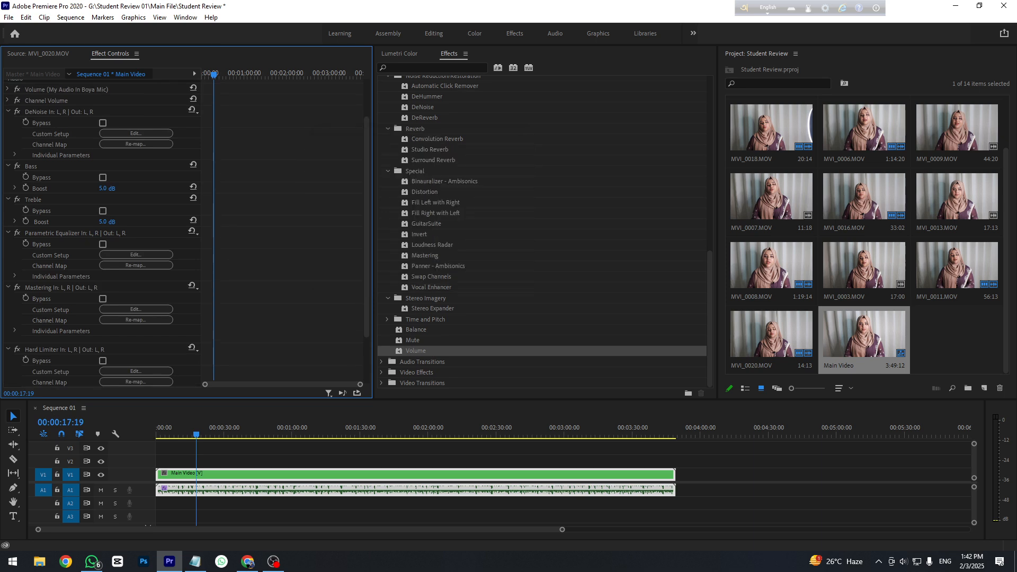
pyautogui.scroll(3, 26, 221)
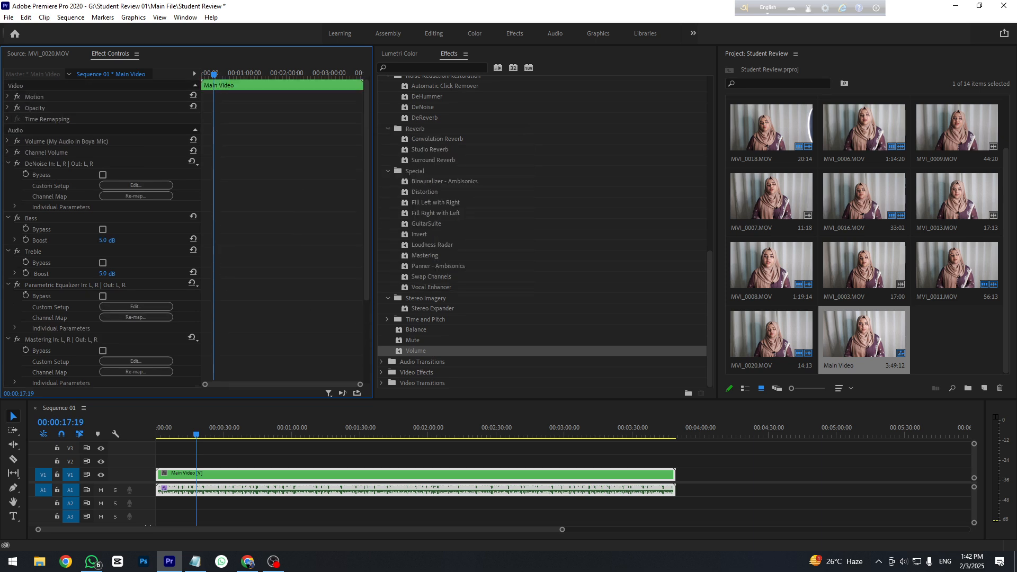
pyautogui.click(59, 163)
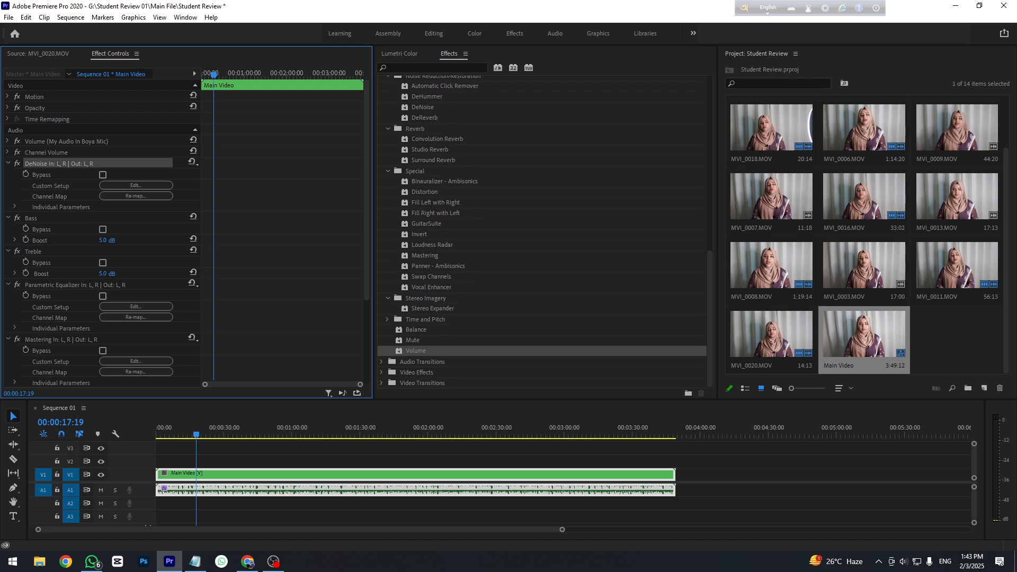
pyautogui.click(32, 219)
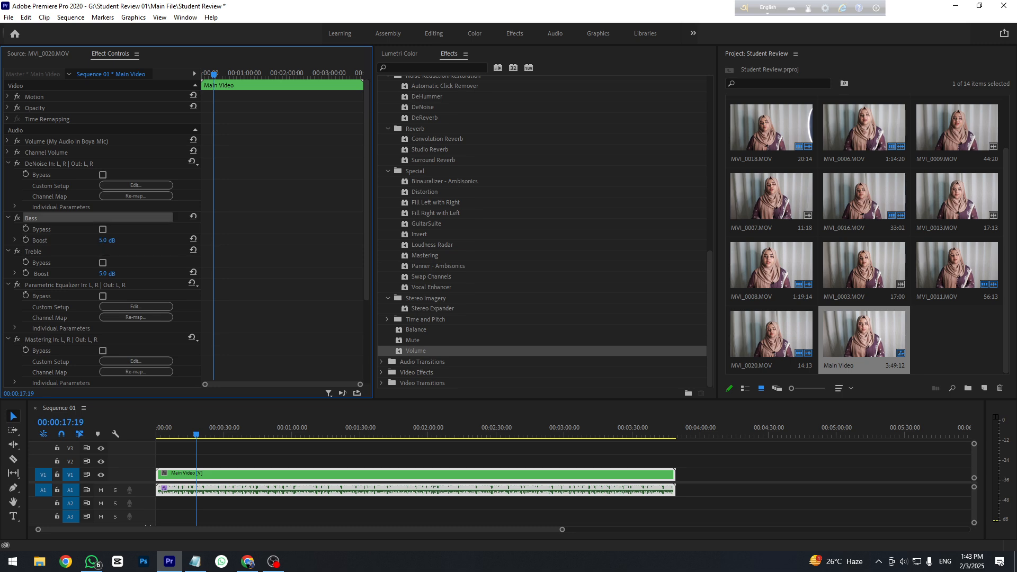
pyautogui.click(53, 251)
pyautogui.click(53, 219)
# - Select the Treble effect and switch it off
pyautogui.click(53, 252)
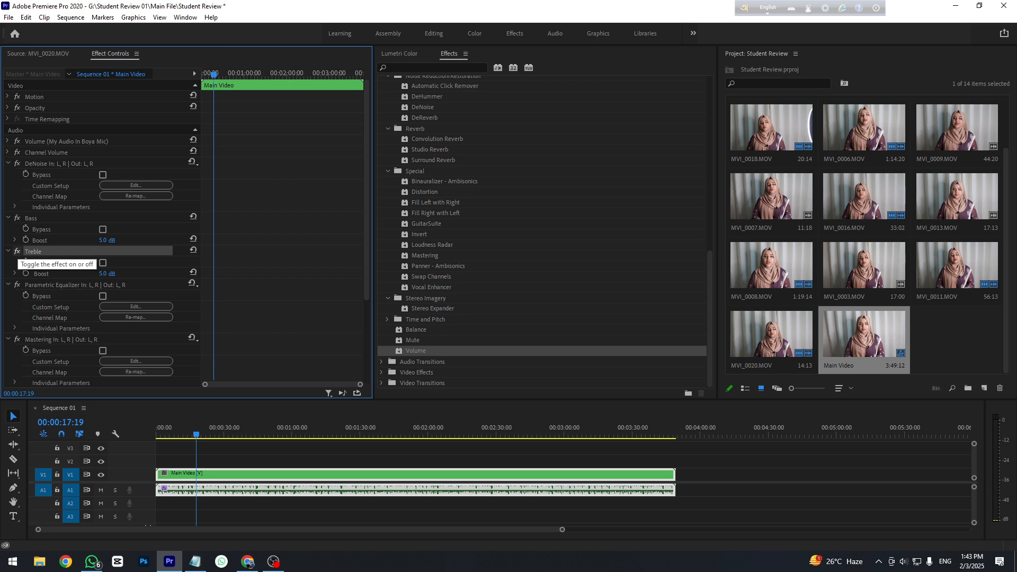
pyautogui.click(17, 252)
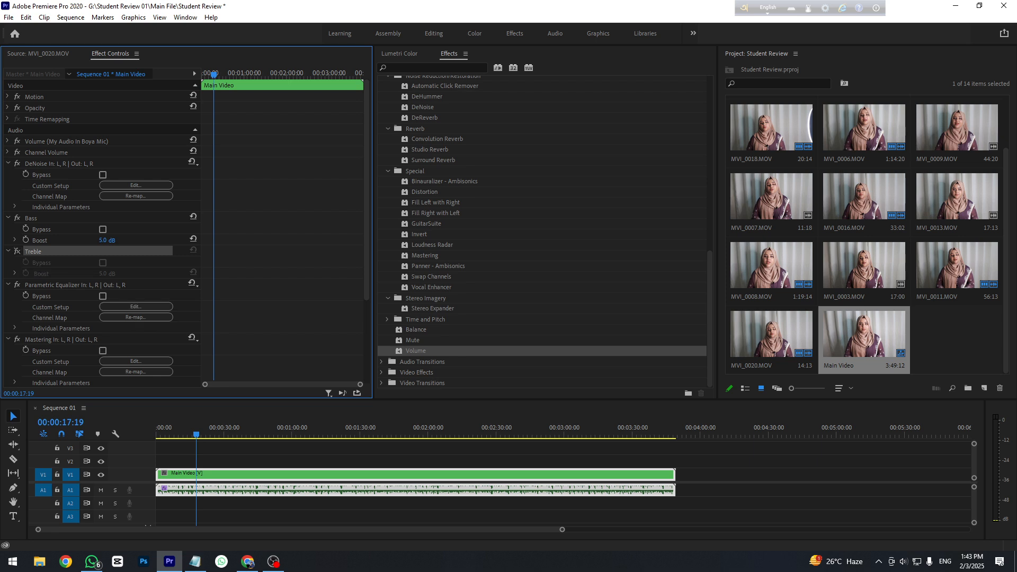
pyautogui.click(17, 251)
pyautogui.click(17, 251)
pyautogui.click(17, 251)
pyautogui.click(17, 251)
pyautogui.scroll(-2, 17, 251)
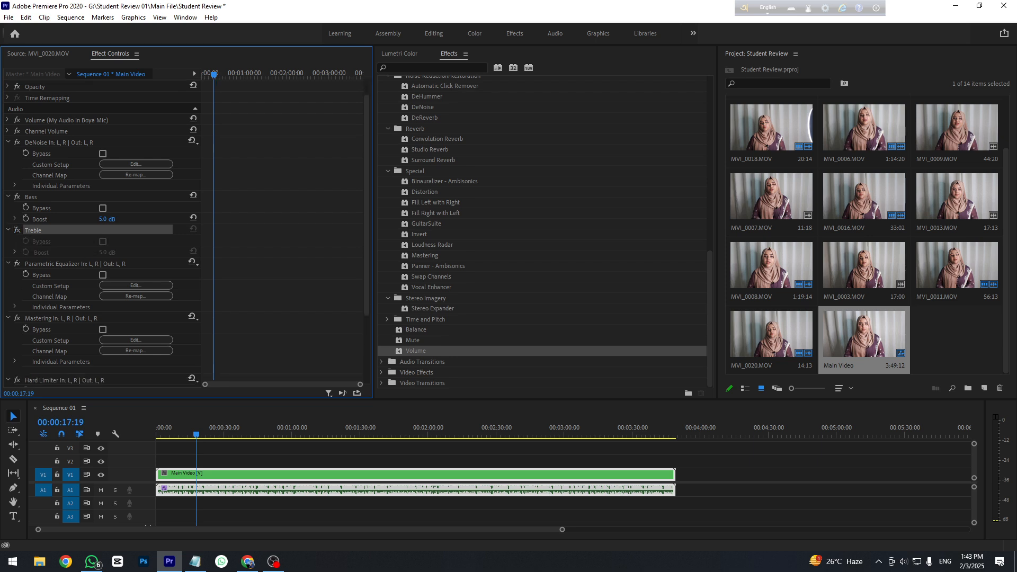
pyautogui.click(61, 266)
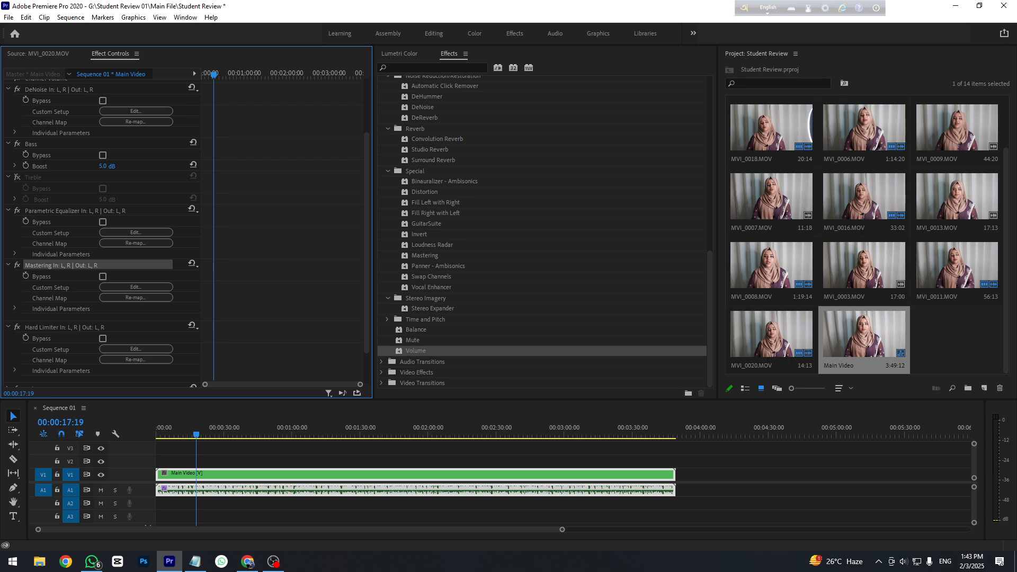
pyautogui.click(75, 211)
pyautogui.click(61, 266)
pyautogui.click(75, 211)
pyautogui.click(61, 266)
# - Reopen the Parametric Equalizer's custom setup, check its preset list while keeping Loudness Maximizer, and close the editor
pyautogui.click(69, 211)
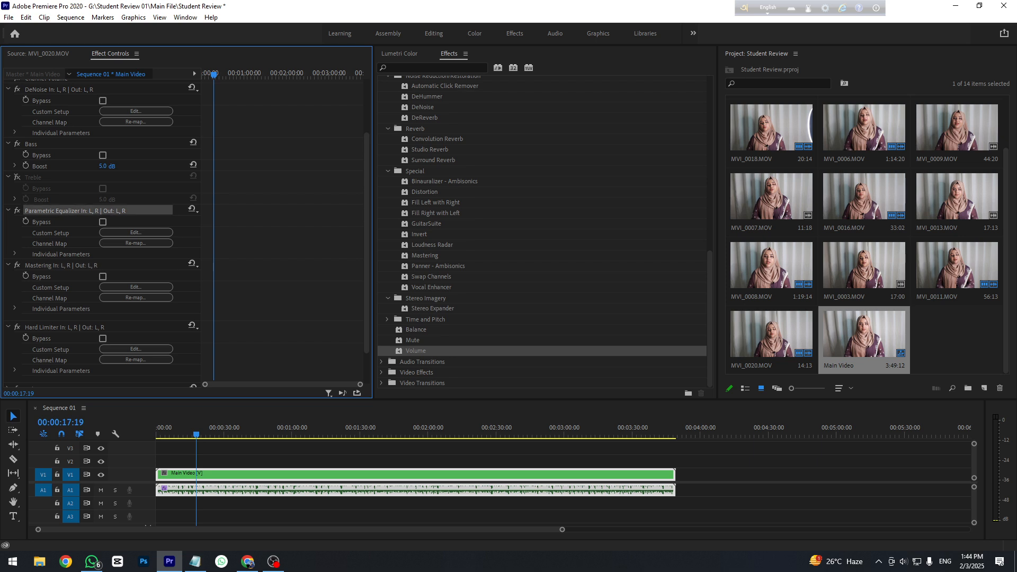
pyautogui.click(136, 232)
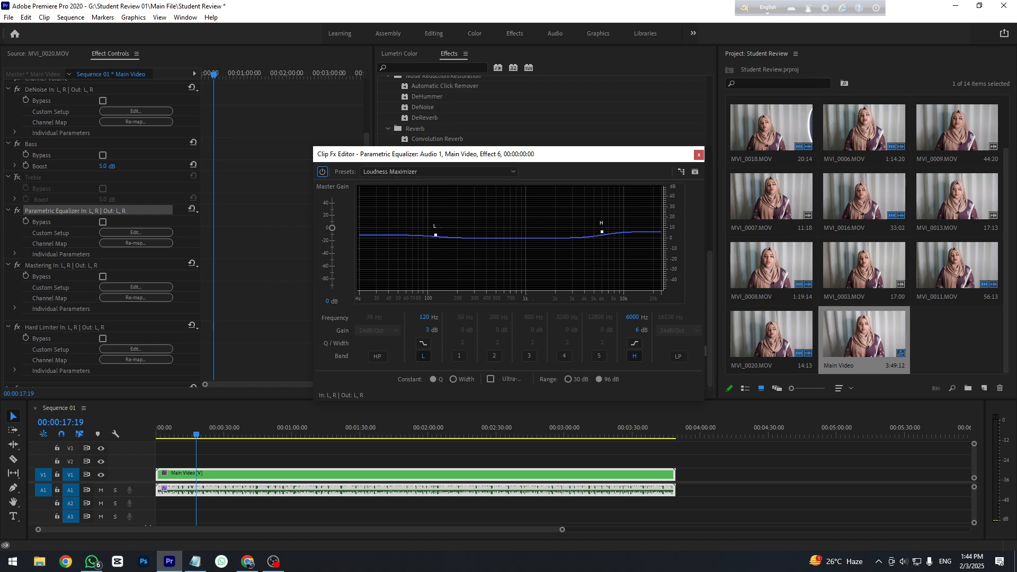
pyautogui.click(441, 156)
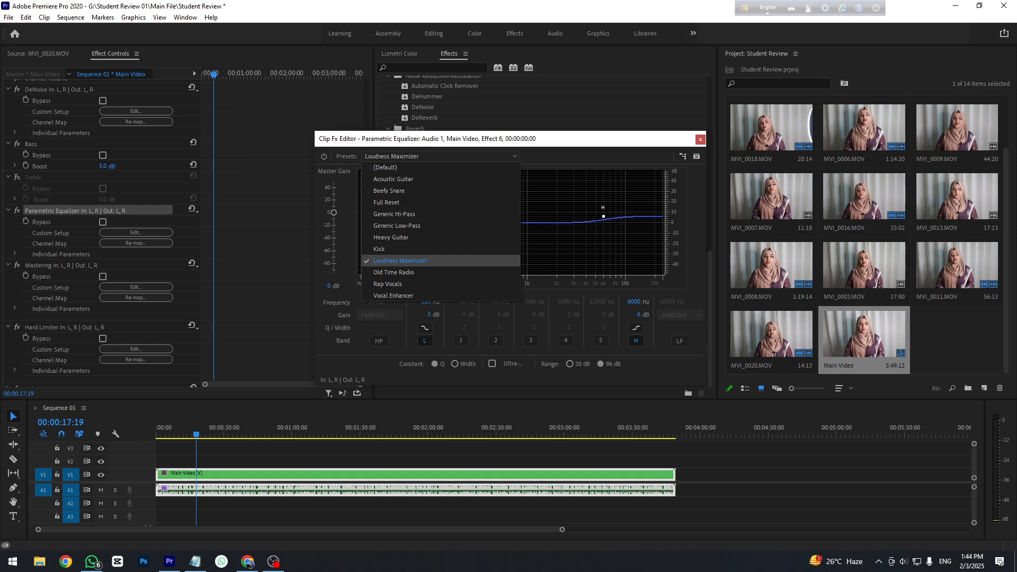
pyautogui.click(400, 261)
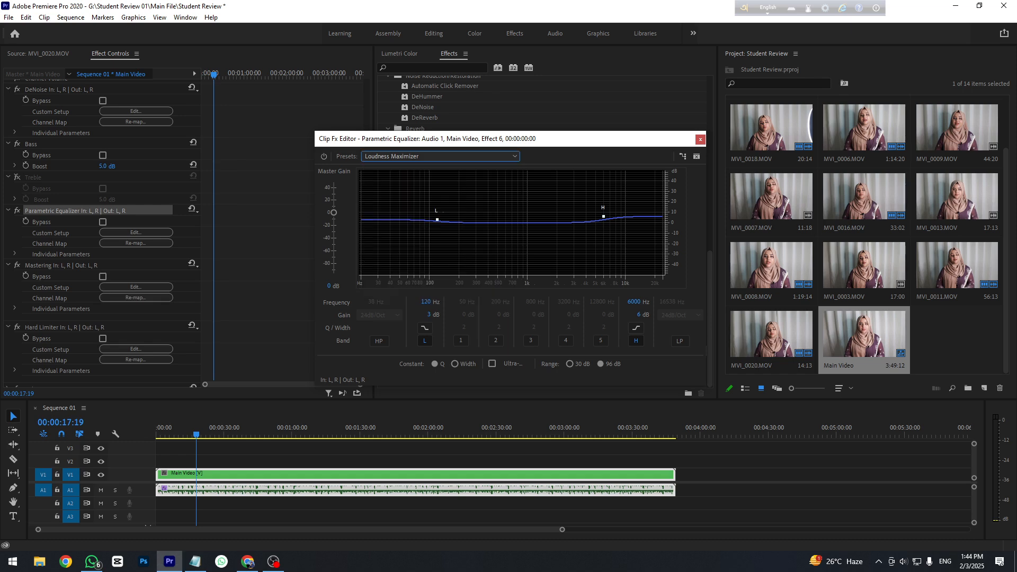
pyautogui.click(701, 140)
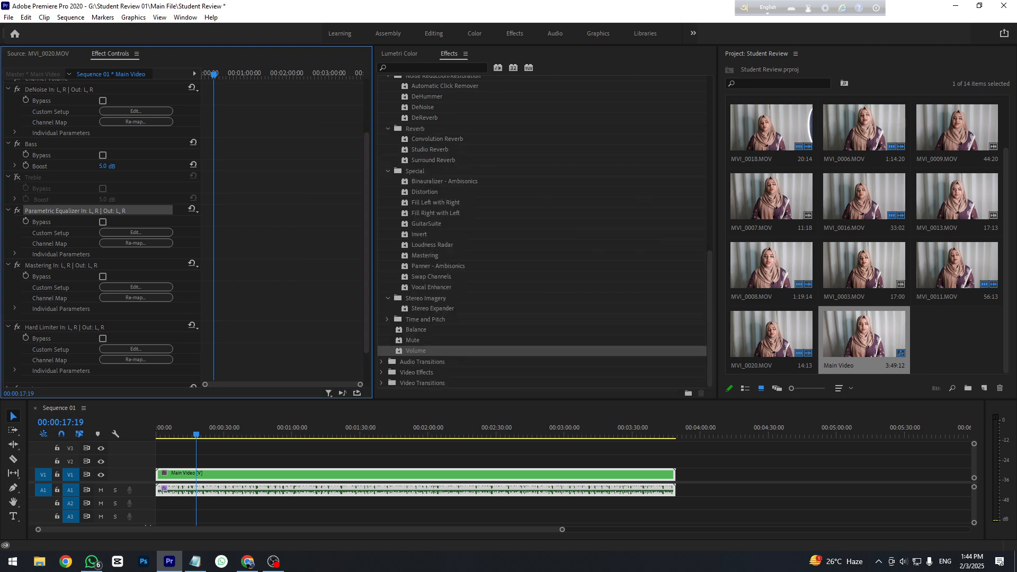
# - Reopen the Mastering effect's custom setup, check its preset list while keeping Mid Enhancer, and close the editor
pyautogui.click(61, 266)
pyautogui.click(136, 287)
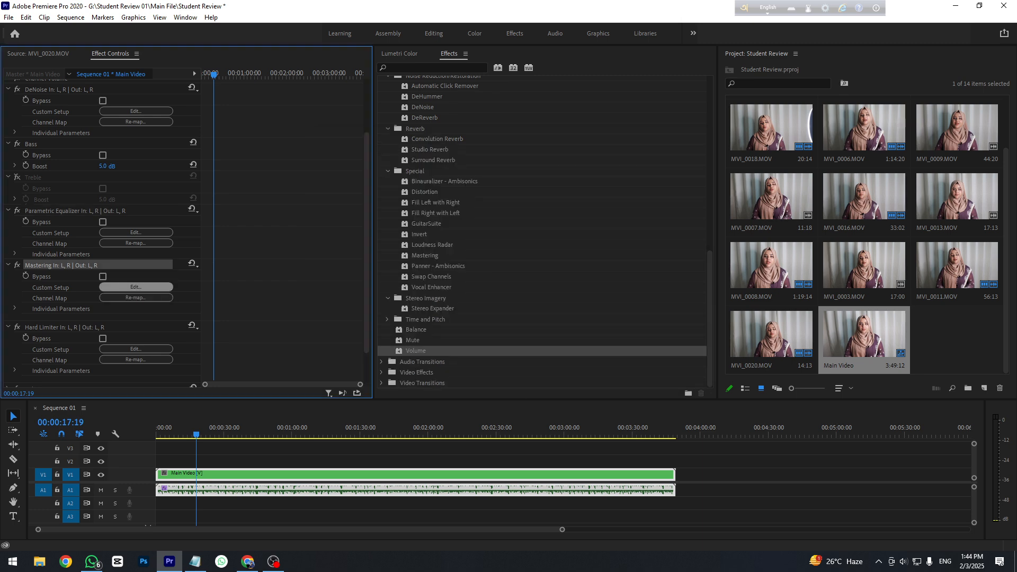
pyautogui.click(435, 186)
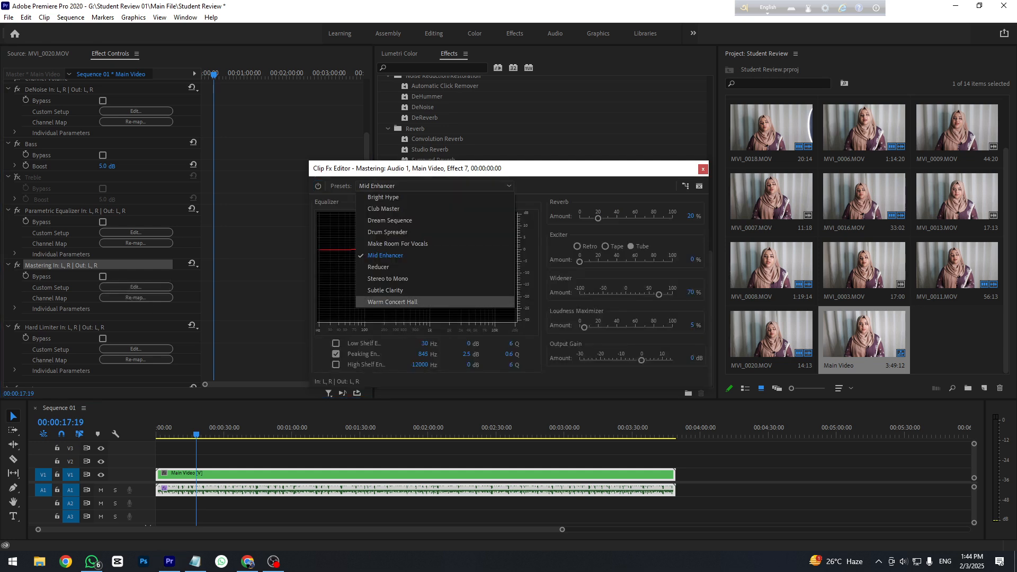
pyautogui.click(414, 256)
pyautogui.click(703, 169)
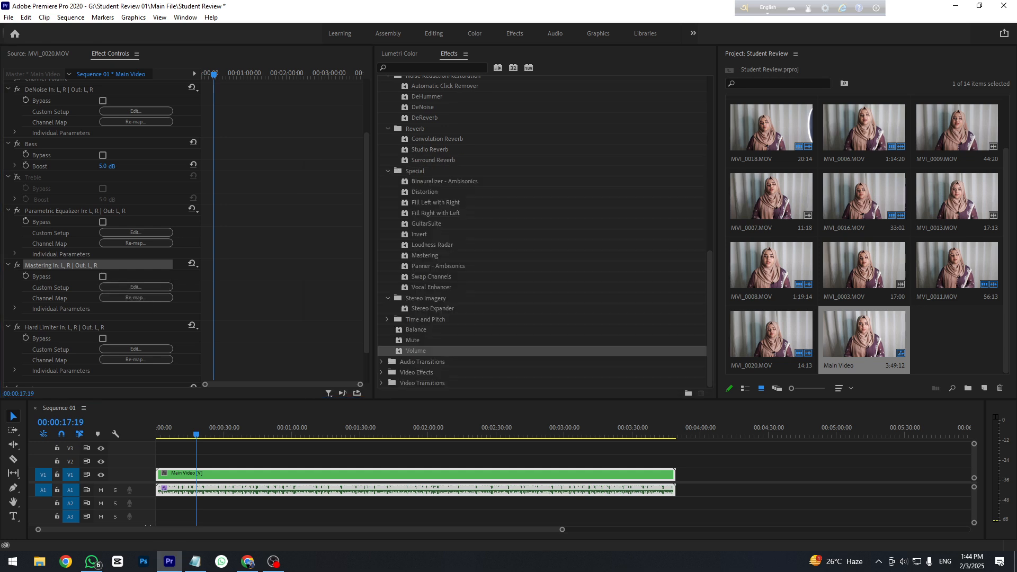
# - Select the Hard Limiter effect, enlarge the audio meters, and play the sequence to monitor the voice levels
pyautogui.click(72, 328)
pyautogui.scroll(-2, 136, 359)
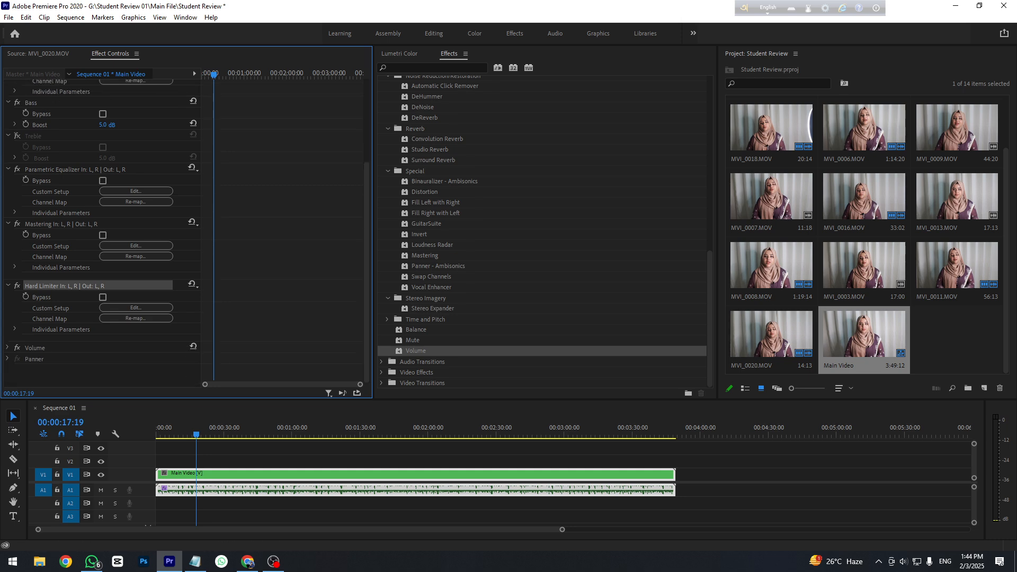
pyautogui.moveTo(985, 467); pyautogui.dragTo(838, 466)
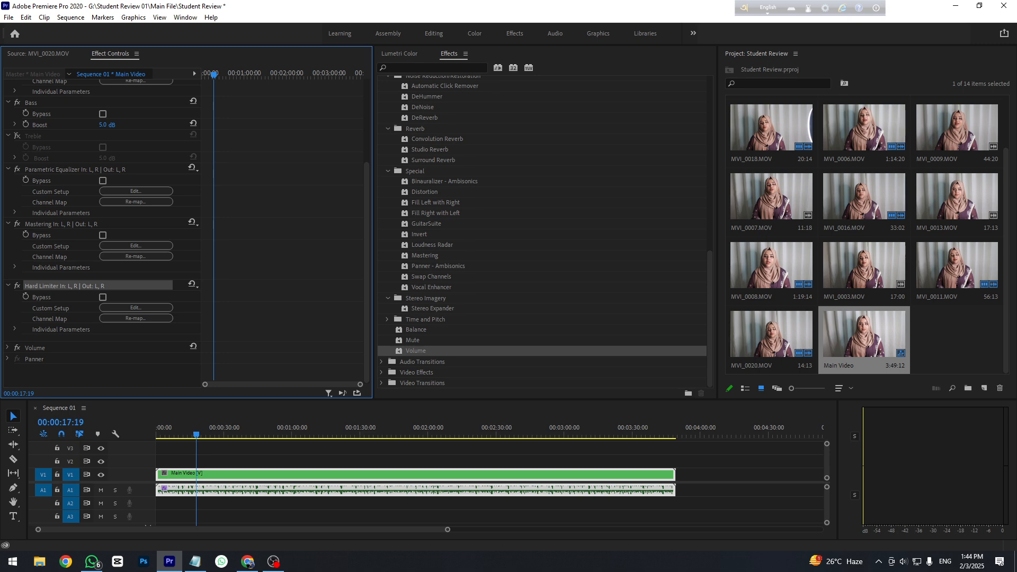
pyautogui.press('space')
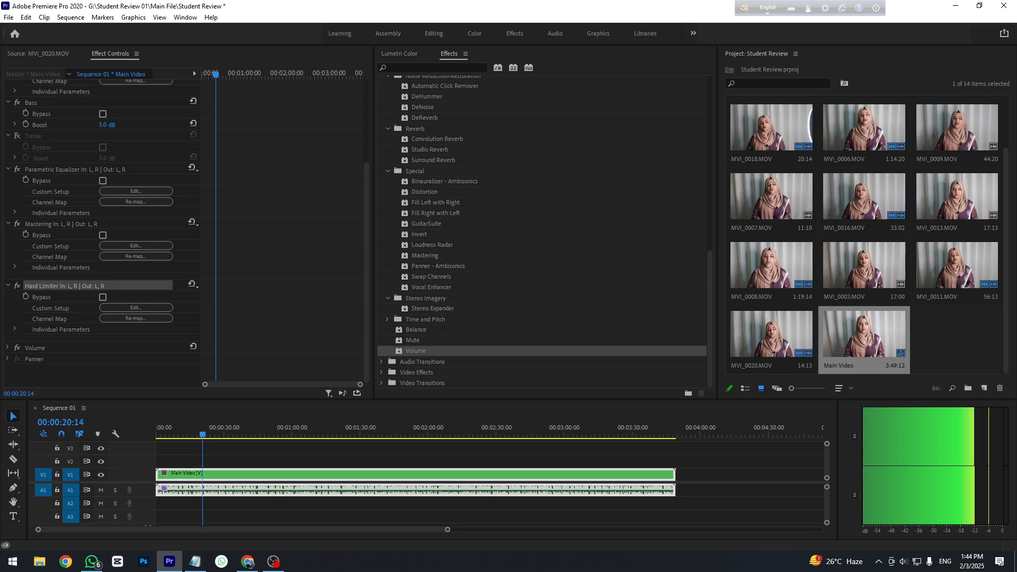
pyautogui.moveTo(837, 469); pyautogui.dragTo(898, 470)
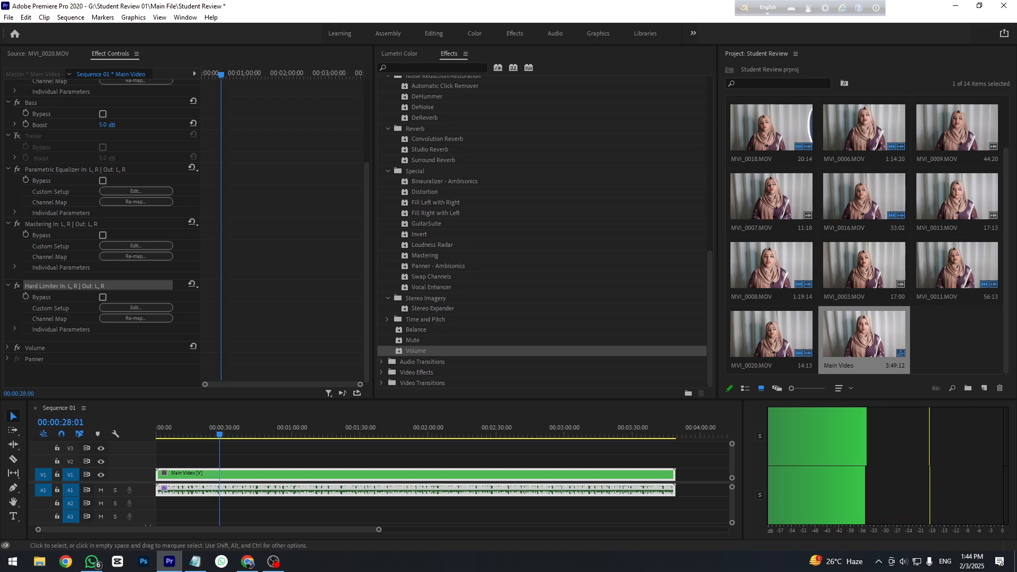
# - Reopen the Hard Limiter's custom setup, keep its maximum amplitude at -6 dB, close the editor and stop playback
pyautogui.click(136, 308)
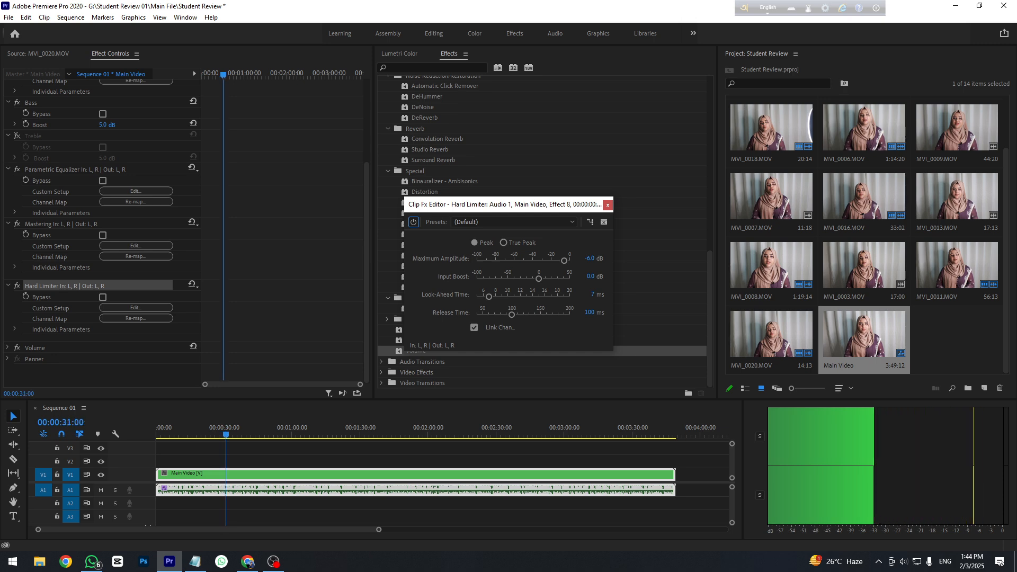
pyautogui.click(590, 259)
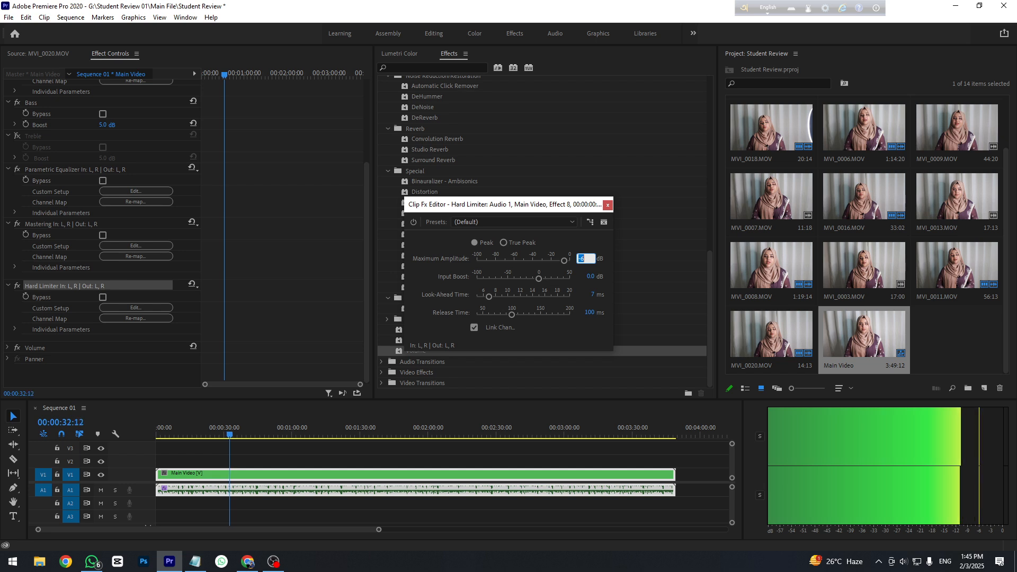
pyautogui.press('Return')
pyautogui.click(607, 205)
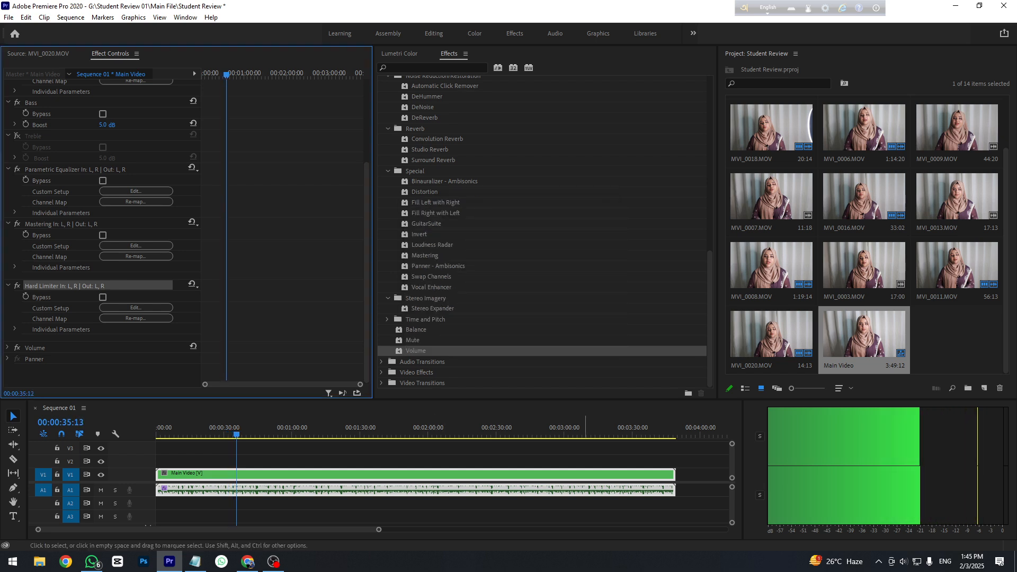
pyautogui.press('space')
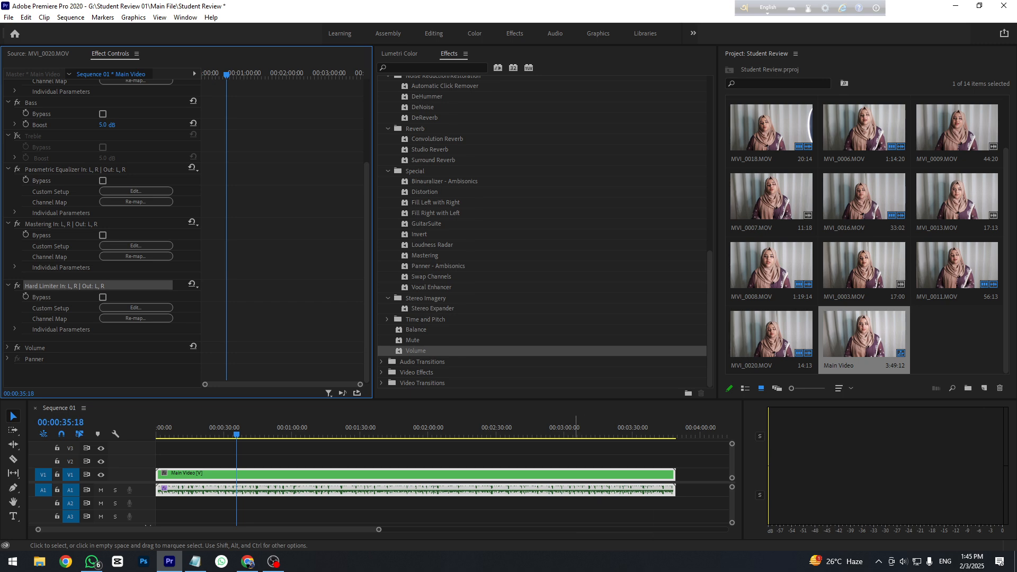
# - Switch between OBS and Premiere Pro while playing the sequence to compare the voice levels on both meters, and stop playback
pyautogui.click(274, 562)
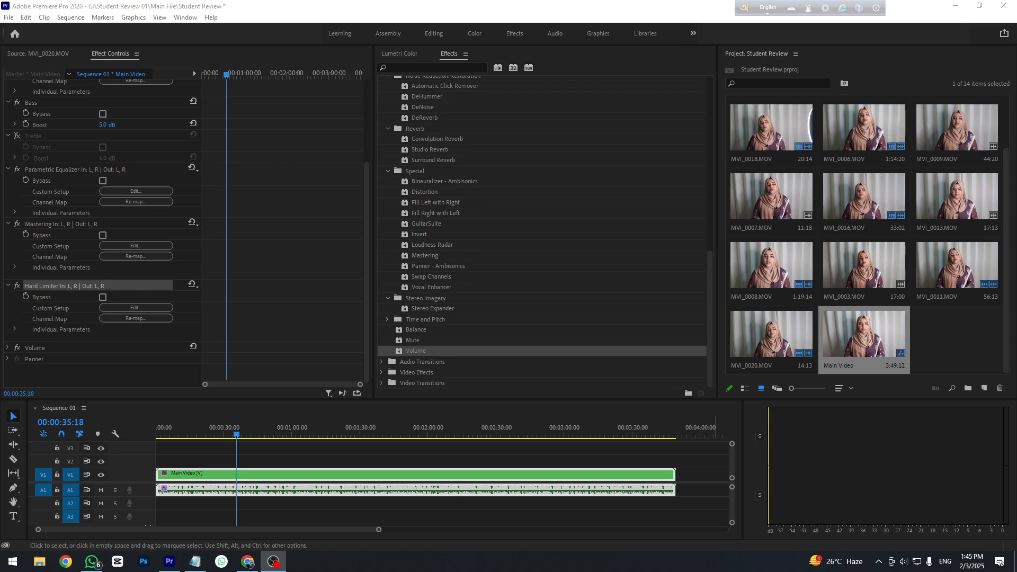
pyautogui.moveTo(1016, 154); pyautogui.dragTo(812, 143)
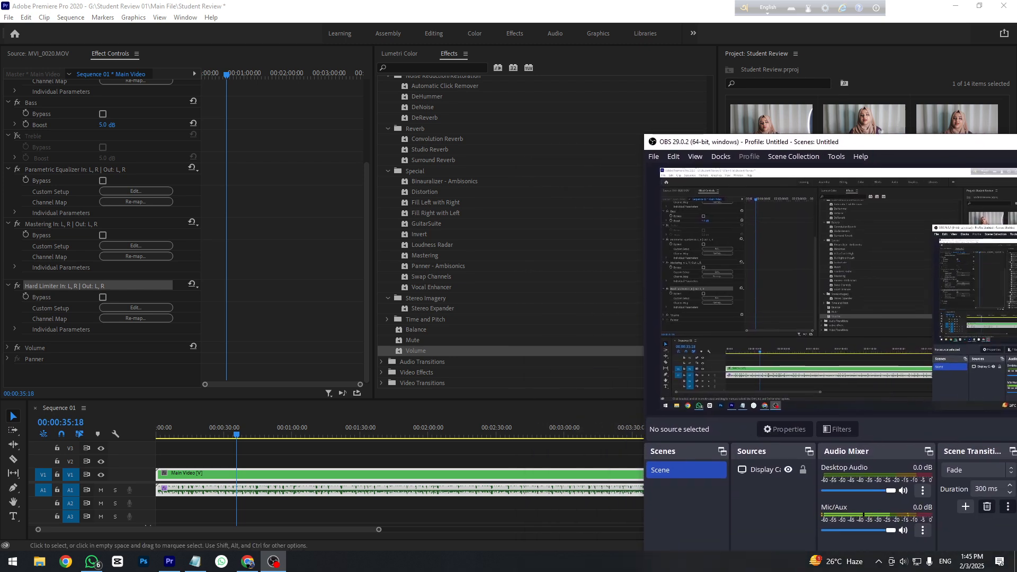
pyautogui.hotkey('alt', 'Tab')
pyautogui.press('space')
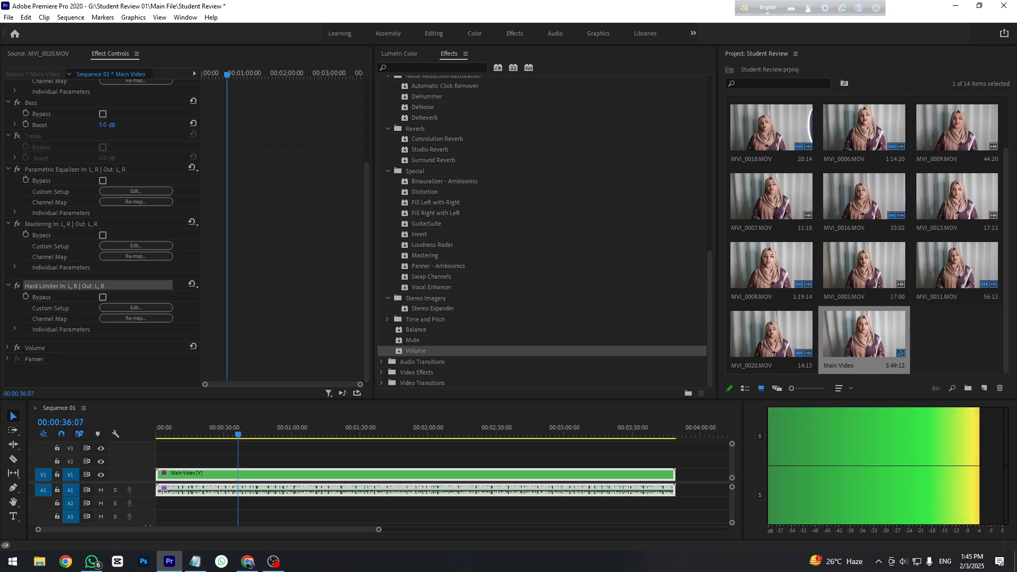
pyautogui.hotkey('alt', 'Tab')
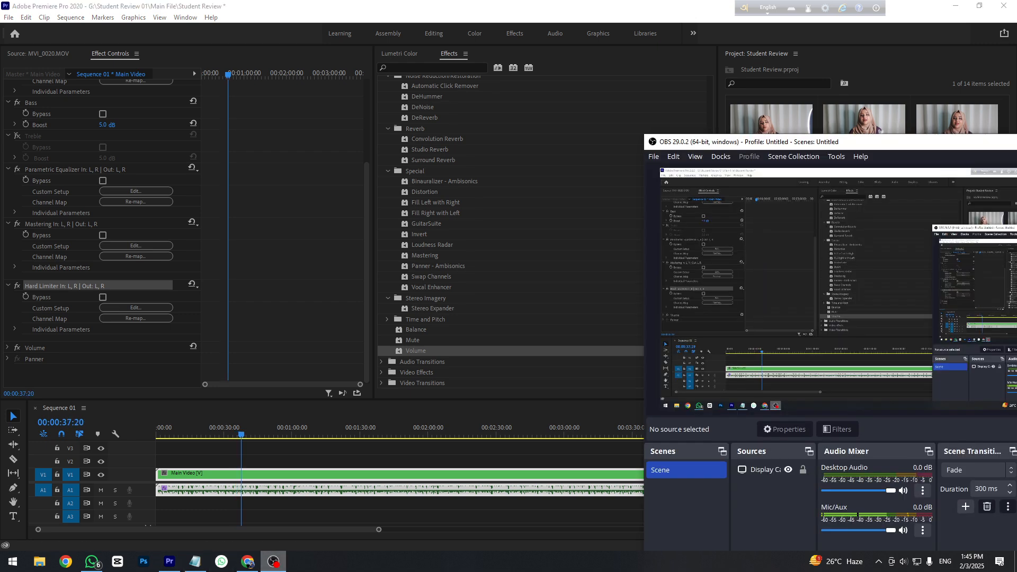
pyautogui.hotkey('alt', 'Tab')
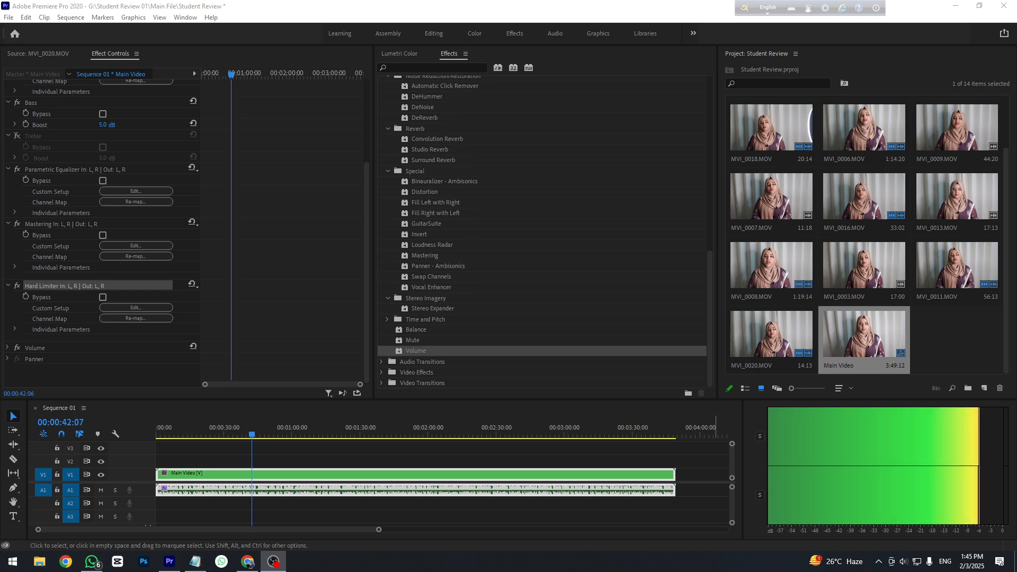
pyautogui.hotkey('alt', 'Tab')
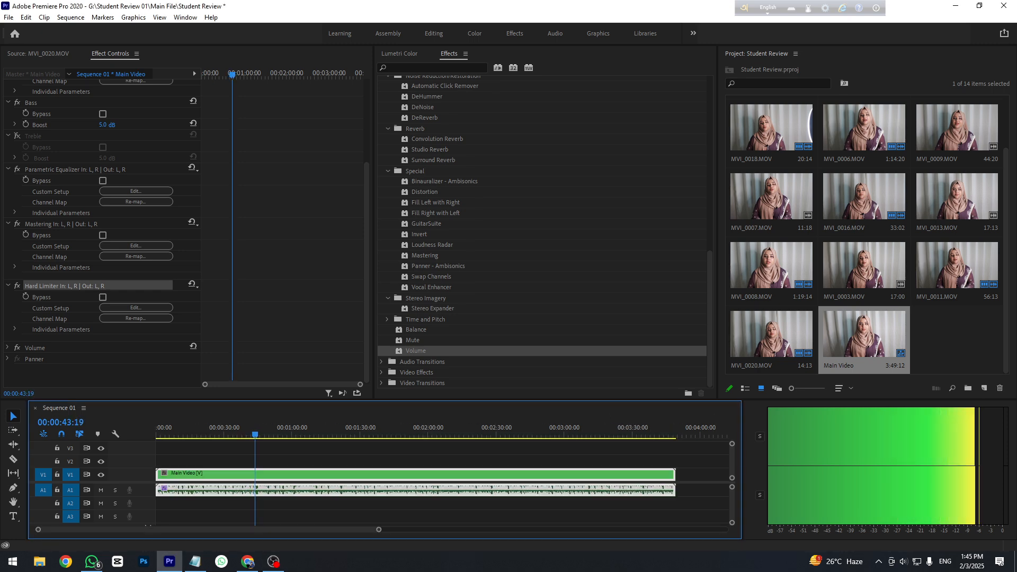
pyautogui.press('space')
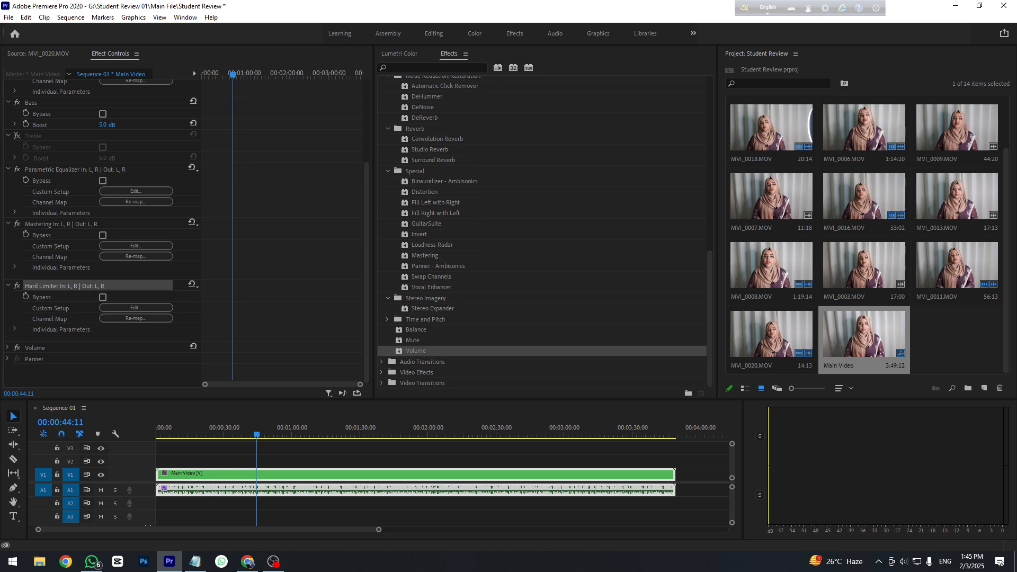
# - Switch the Treble effect back on and select the DeNoise, Bass, Treble, Parametric Equalizer, Mastering and Hard Limiter effects together
pyautogui.keyDown('ctrl'); pyautogui.click(62, 224); pyautogui.keyUp('ctrl')
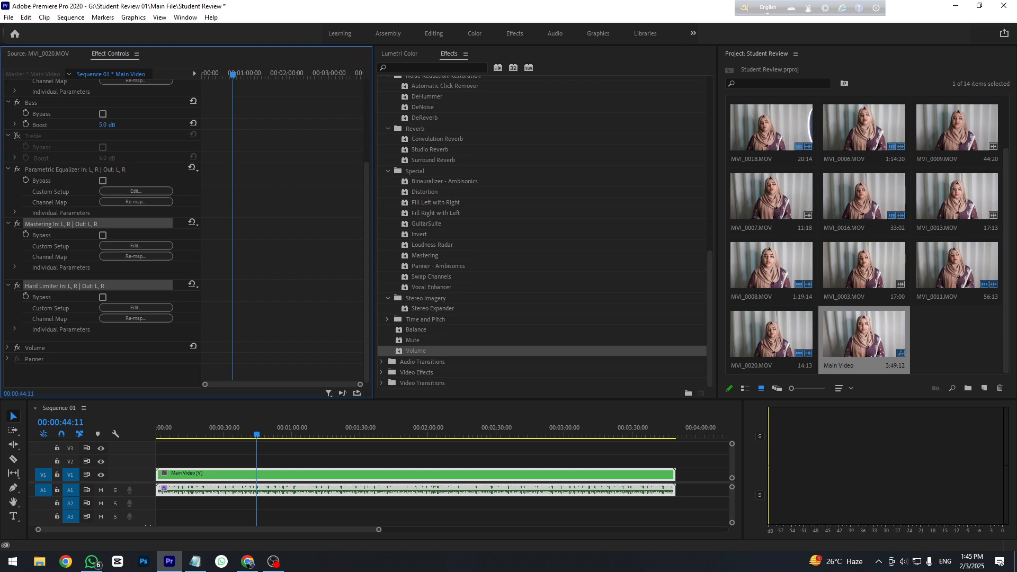
pyautogui.keyDown('ctrl'); pyautogui.click(75, 169); pyautogui.keyUp('ctrl')
pyautogui.scroll(2, 76, 212)
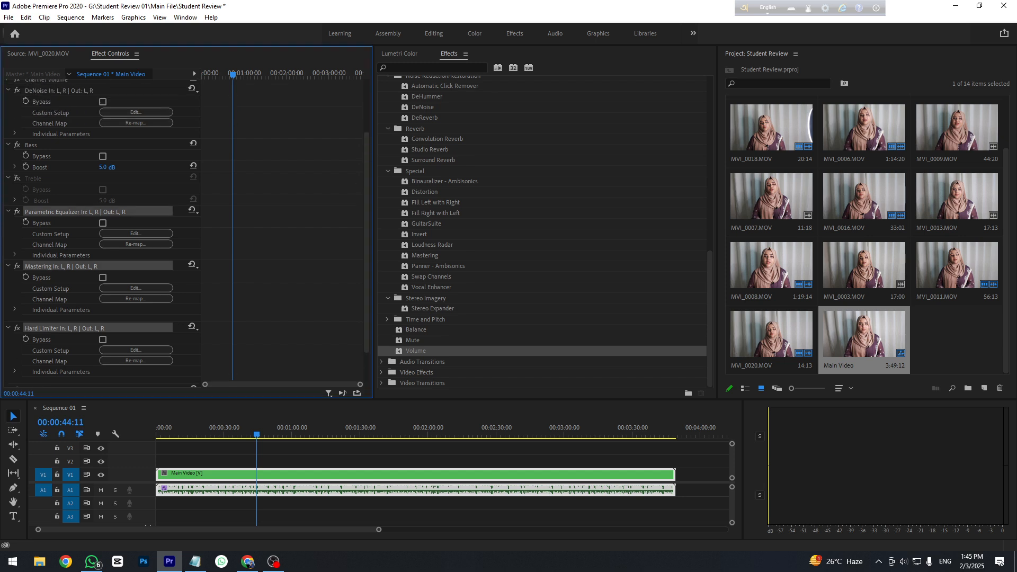
pyautogui.click(17, 221)
pyautogui.keyDown('ctrl'); pyautogui.click(33, 221); pyautogui.keyUp('ctrl')
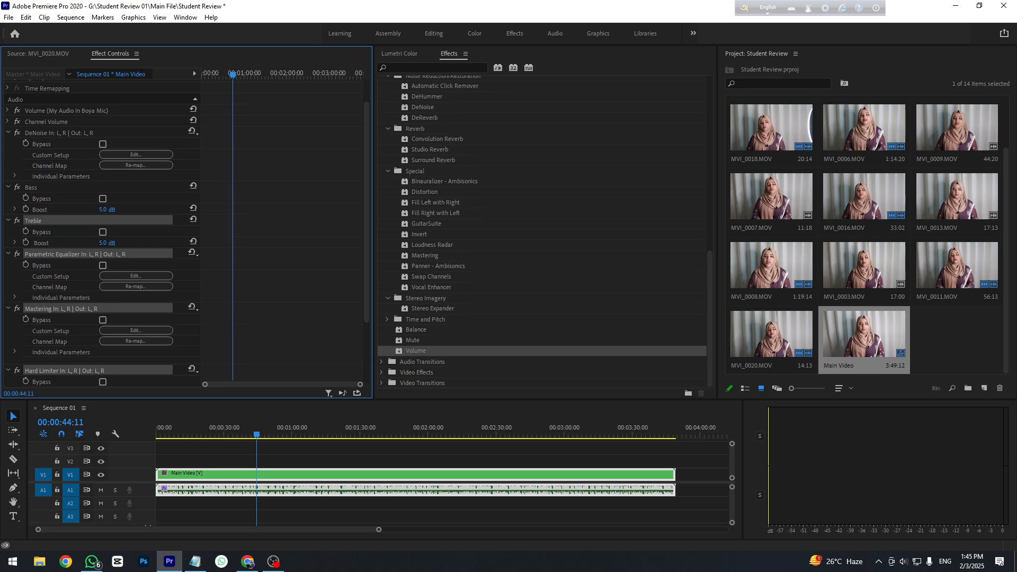
pyautogui.keyDown('ctrl'); pyautogui.click(32, 187); pyautogui.keyUp('ctrl')
pyautogui.keyDown('ctrl'); pyautogui.click(40, 133); pyautogui.keyUp('ctrl')
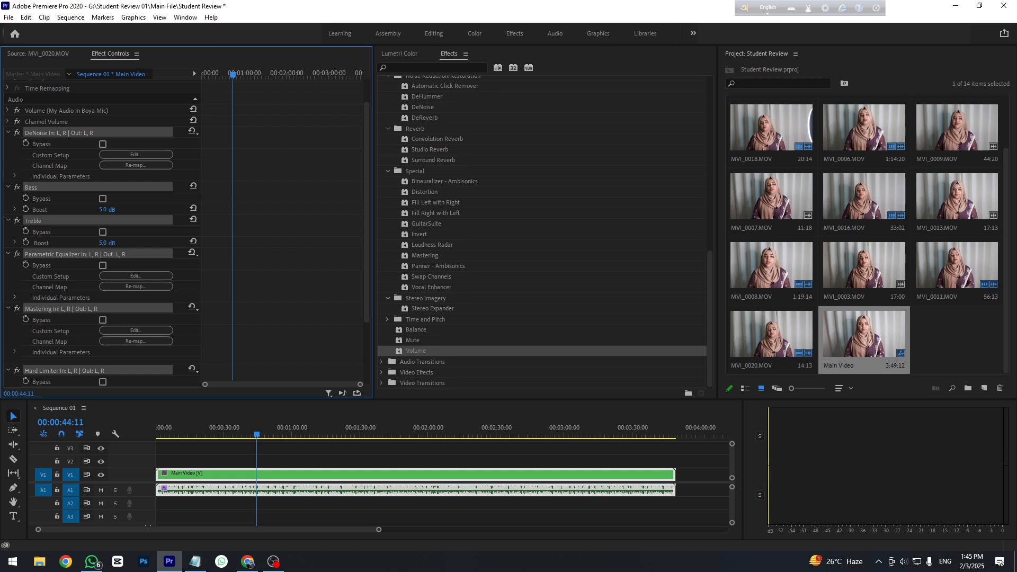
# - Collapse the settings of all six selected audio effects from DeNoise to Hard Limiter
pyautogui.click(8, 187)
pyautogui.click(8, 199)
pyautogui.click(8, 210)
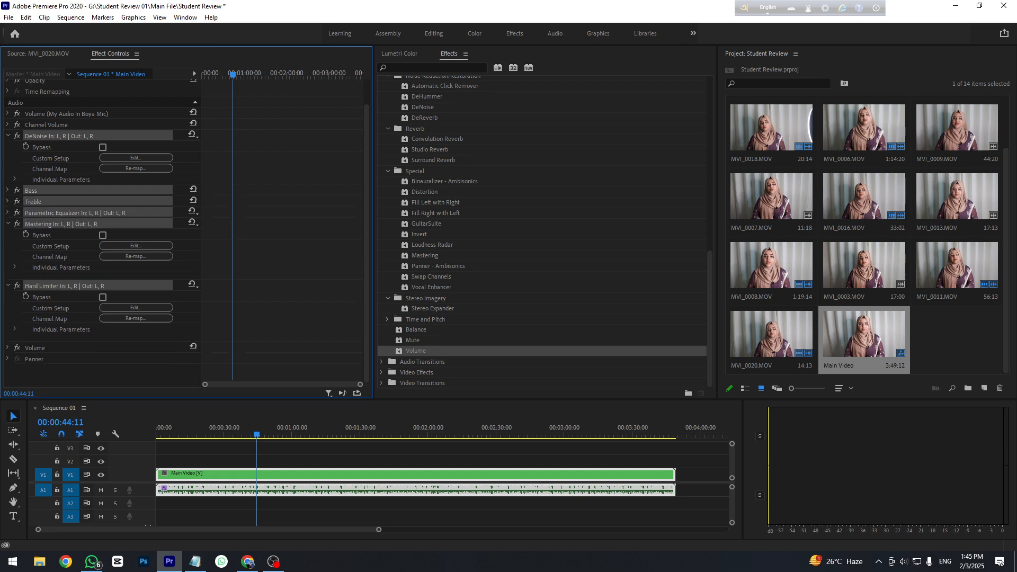
pyautogui.click(8, 224)
pyautogui.click(8, 262)
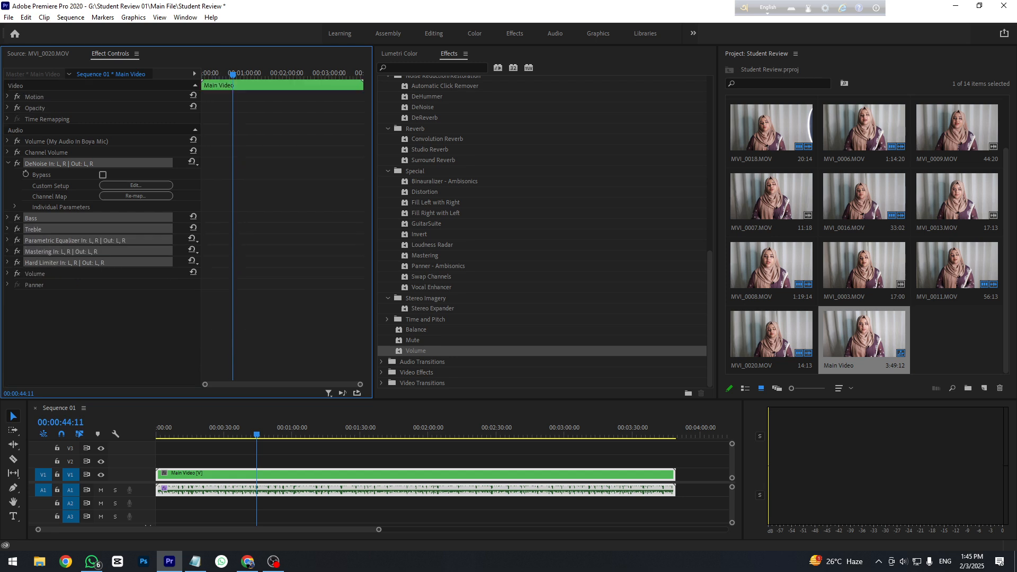
pyautogui.click(8, 164)
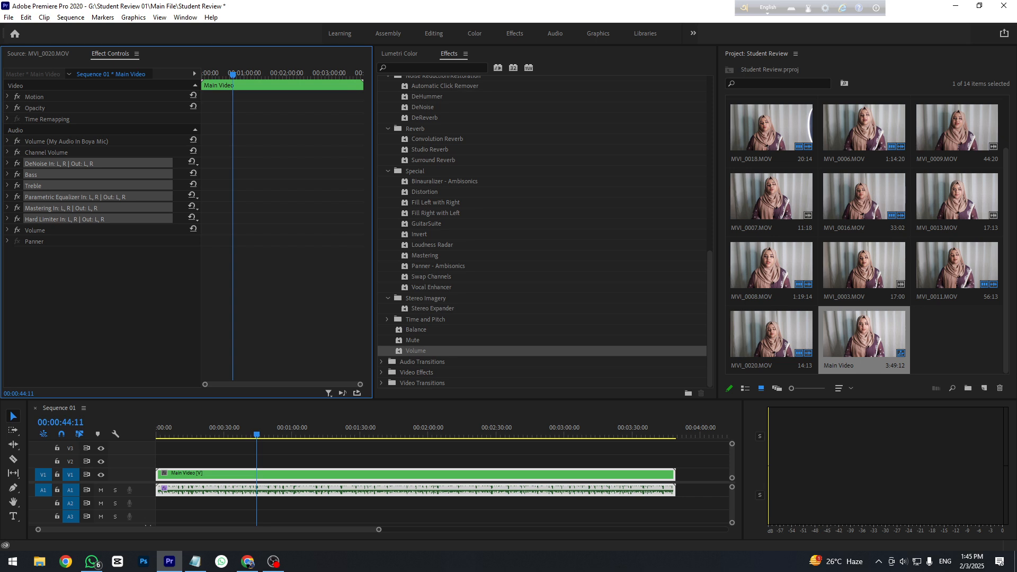
# - Save the six selected effects as a preset named Boya m-1, and delete them from the Main Video clip
pyautogui.rightClick(42, 163)
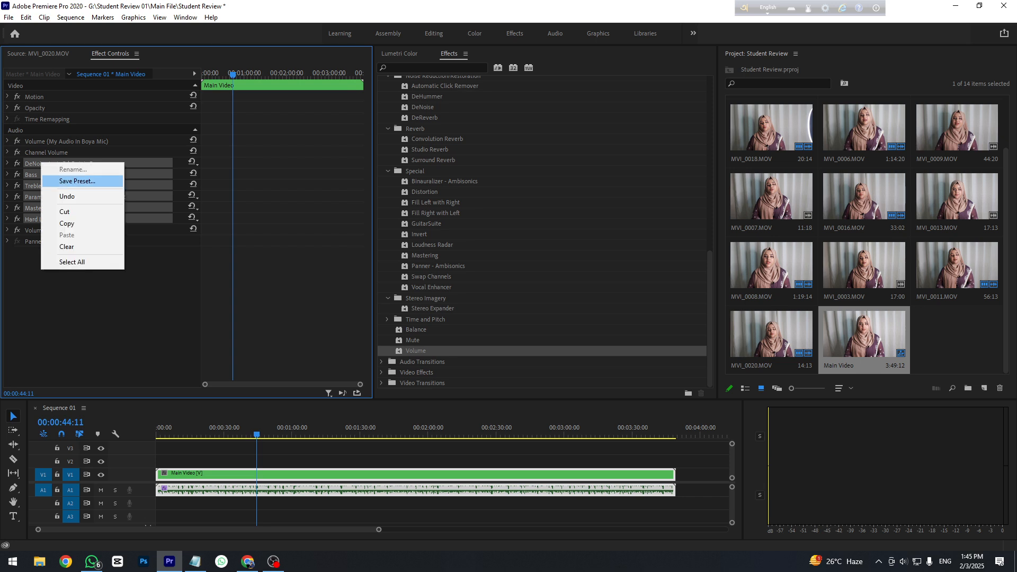
pyautogui.click(80, 181)
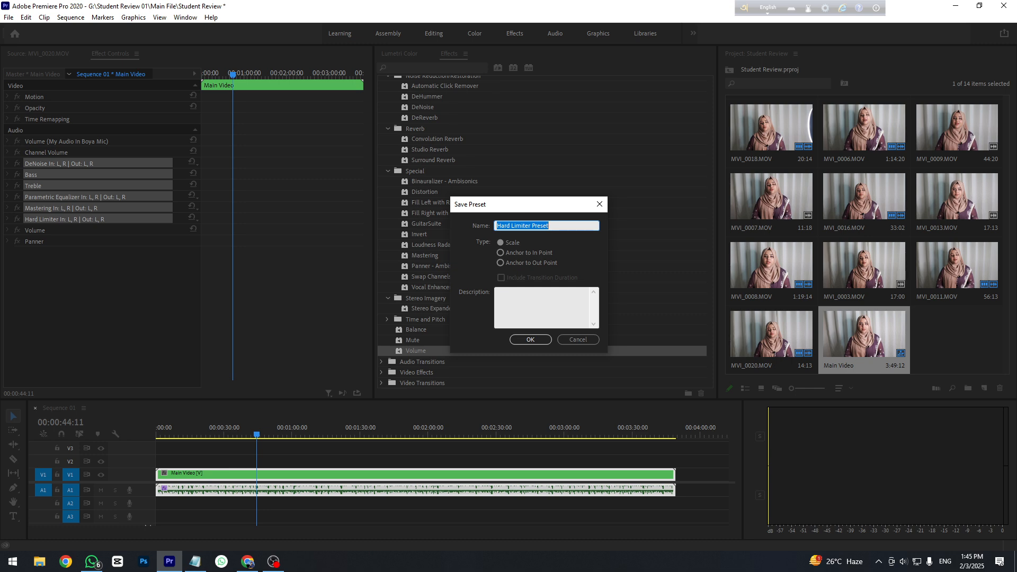
pyautogui.write('Boya m-1')
pyautogui.press('Return')
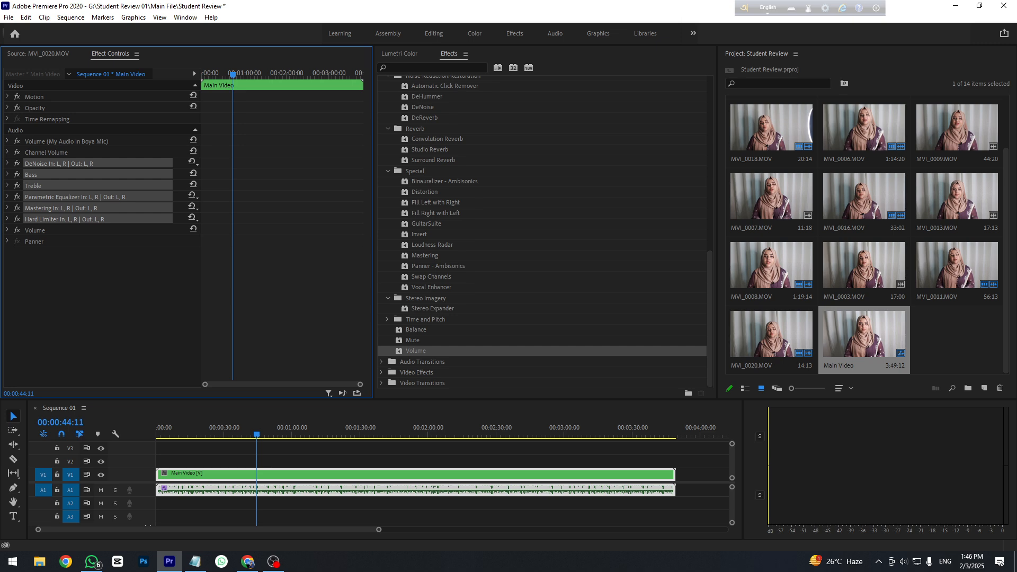
pyautogui.press('Delete')
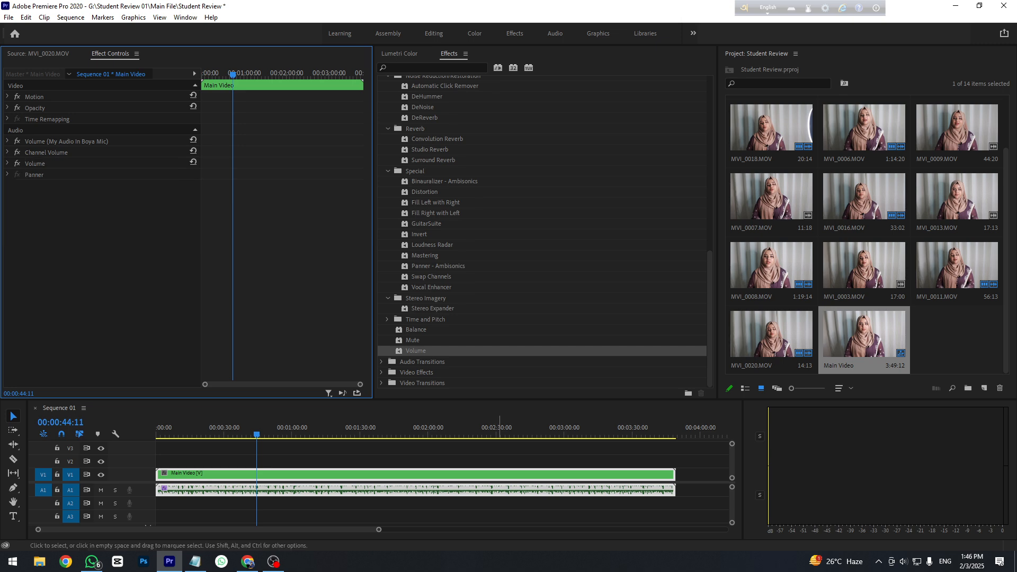
pyautogui.click(382, 457)
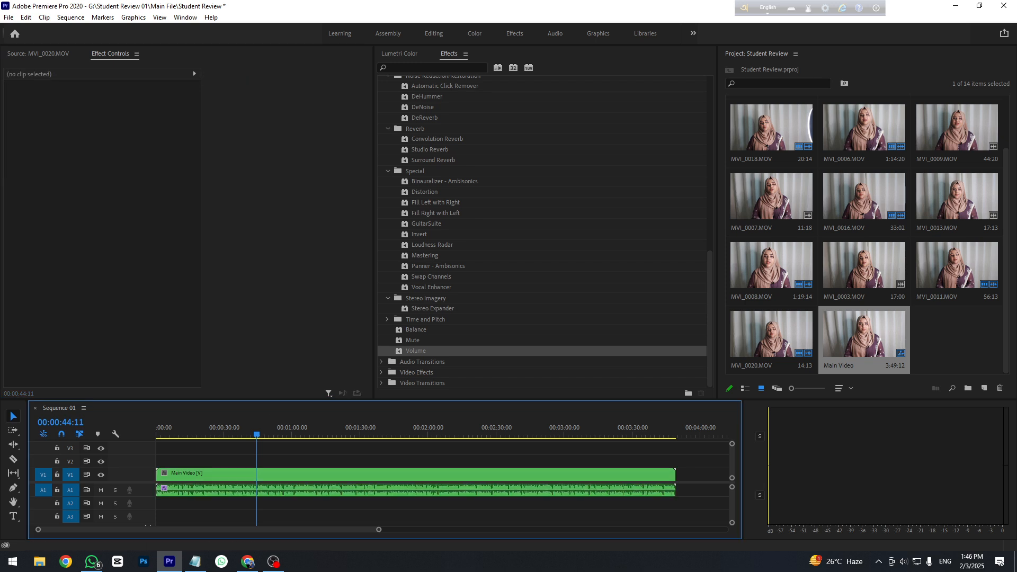
# - Collapse all the open audio effect category folders and the Audio Effects folder in the effects library
pyautogui.click(388, 171)
pyautogui.click(388, 128)
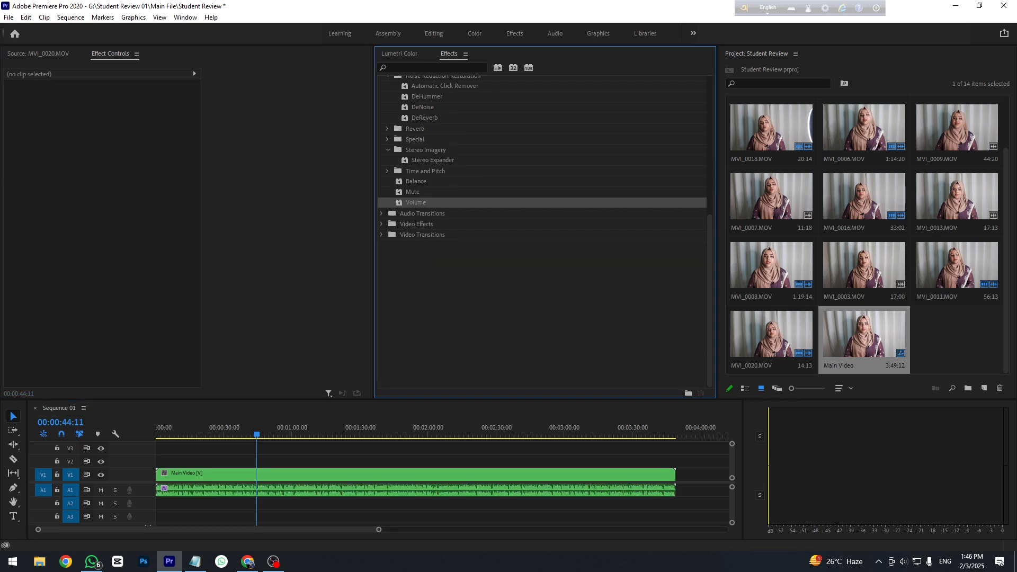
pyautogui.scroll(3, 388, 129)
pyautogui.click(388, 256)
pyautogui.click(388, 214)
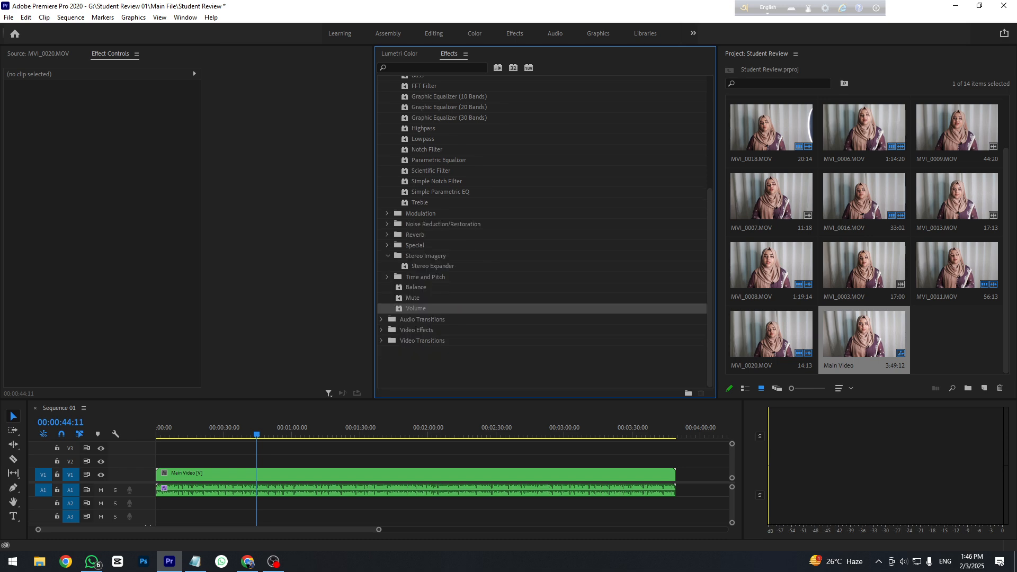
pyautogui.scroll(3, 388, 214)
pyautogui.click(388, 213)
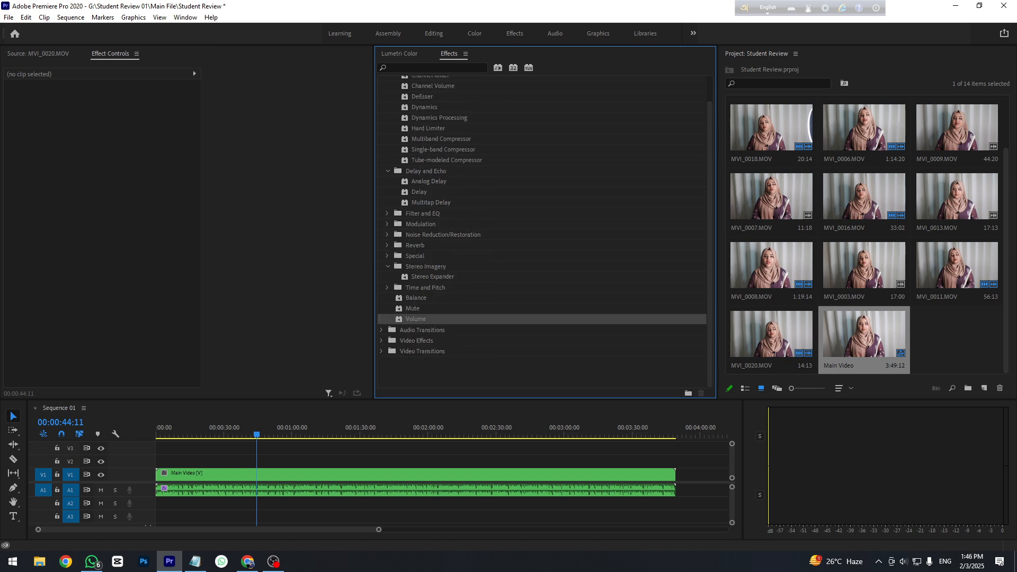
pyautogui.click(388, 172)
pyautogui.click(387, 114)
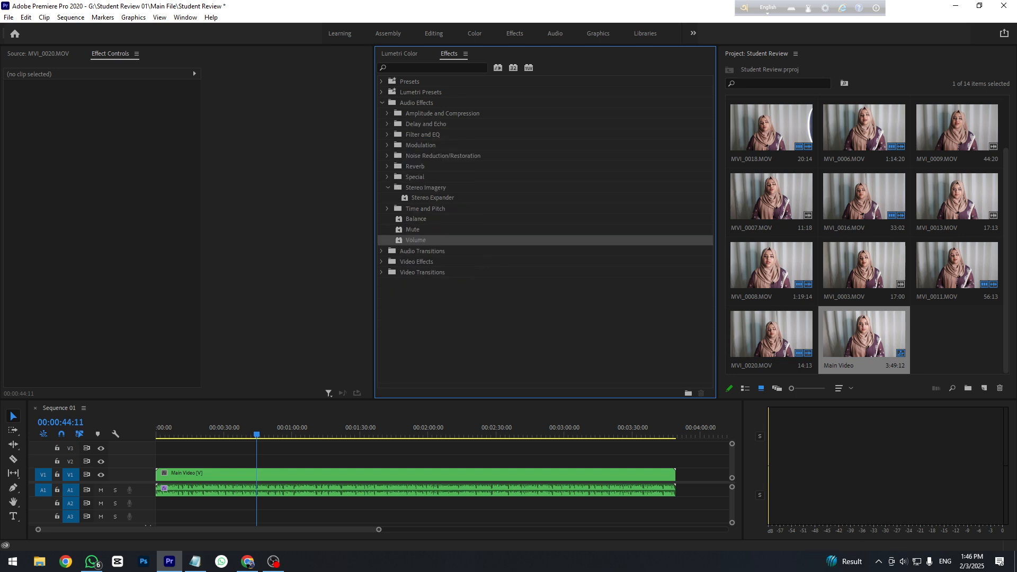
pyautogui.click(388, 187)
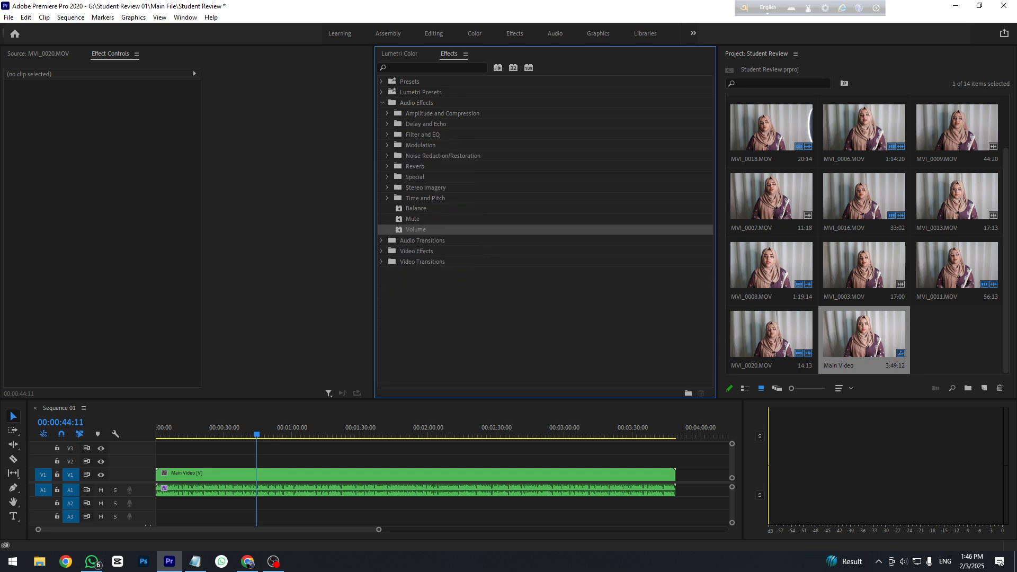
pyautogui.click(493, 317)
pyautogui.click(382, 103)
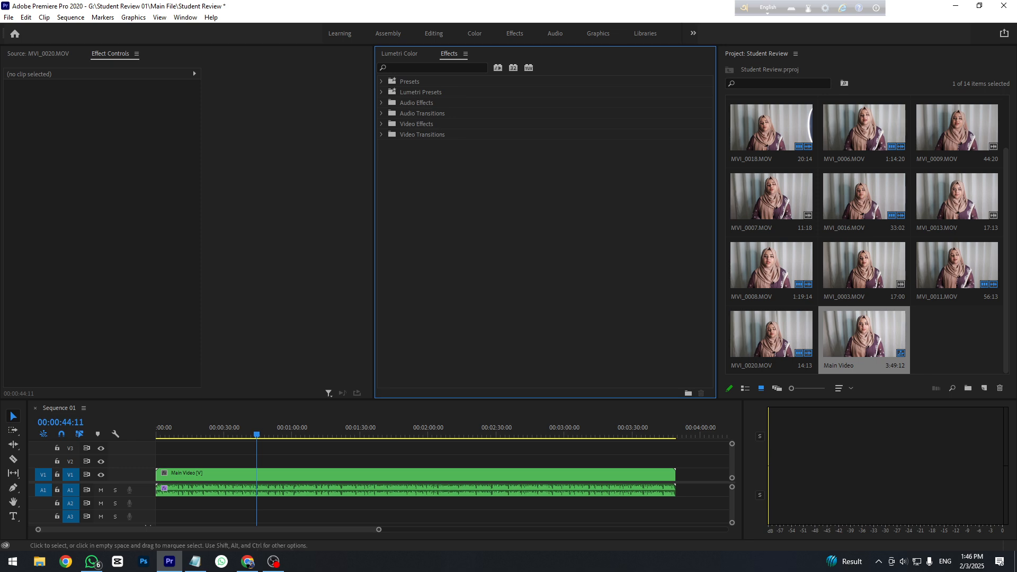
# - Select the Main Video clip and apply the saved Boya m-1 preset to its audio on track A1
pyautogui.click(326, 508)
pyautogui.click(349, 474)
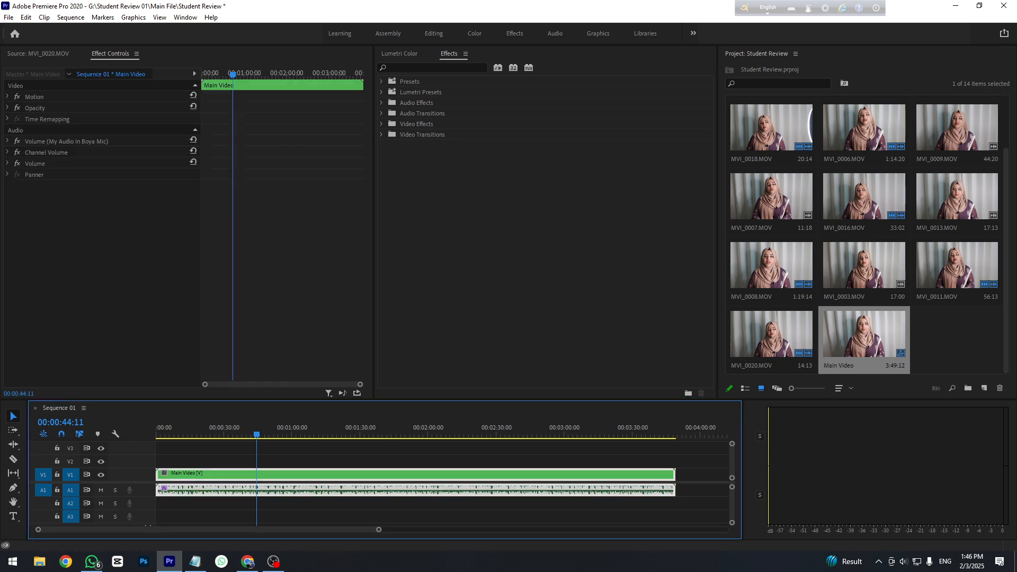
pyautogui.click(410, 82)
pyautogui.click(382, 82)
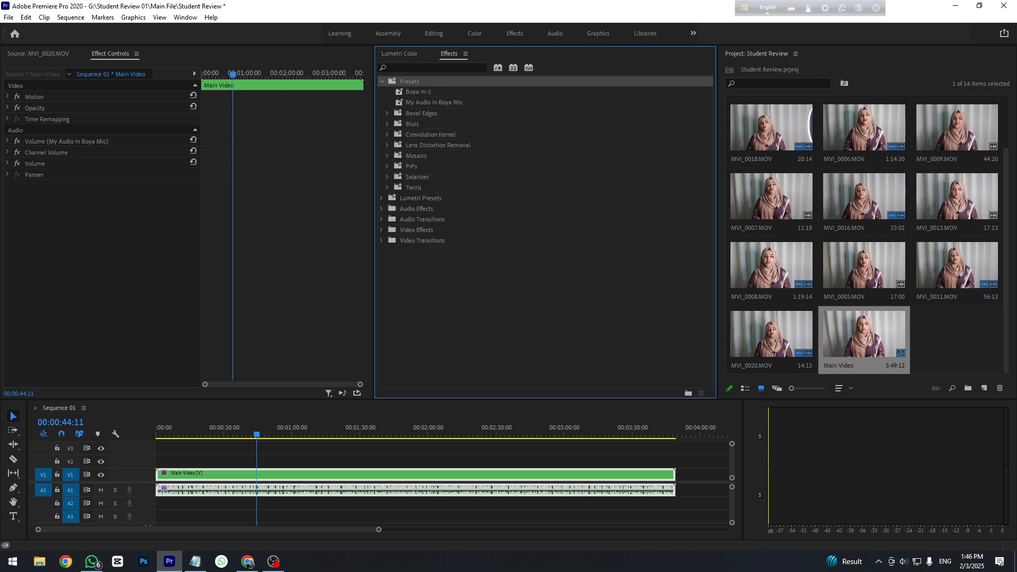
pyautogui.click(419, 92)
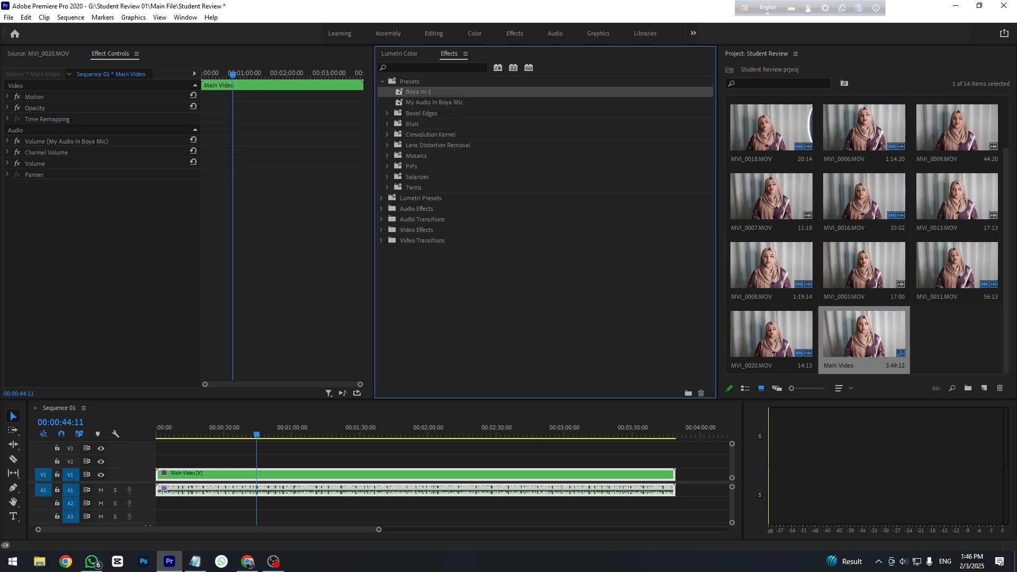
pyautogui.moveTo(419, 93); pyautogui.dragTo(323, 490)
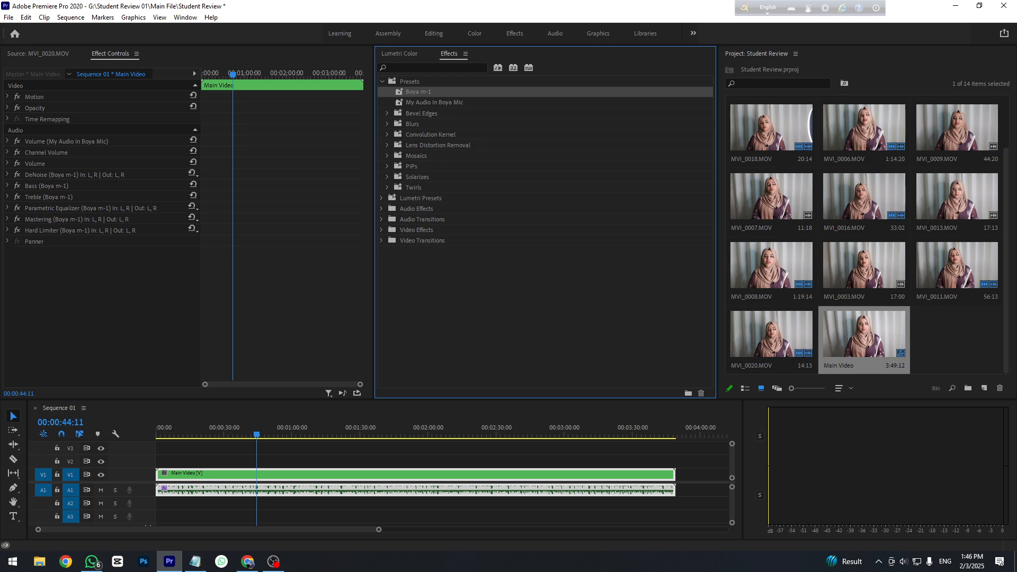
# - Check the effects the Boya m-1 preset added to the clip, and expand the Bass effect's settings
pyautogui.click(58, 175)
pyautogui.click(47, 186)
pyautogui.click(48, 197)
pyautogui.click(47, 208)
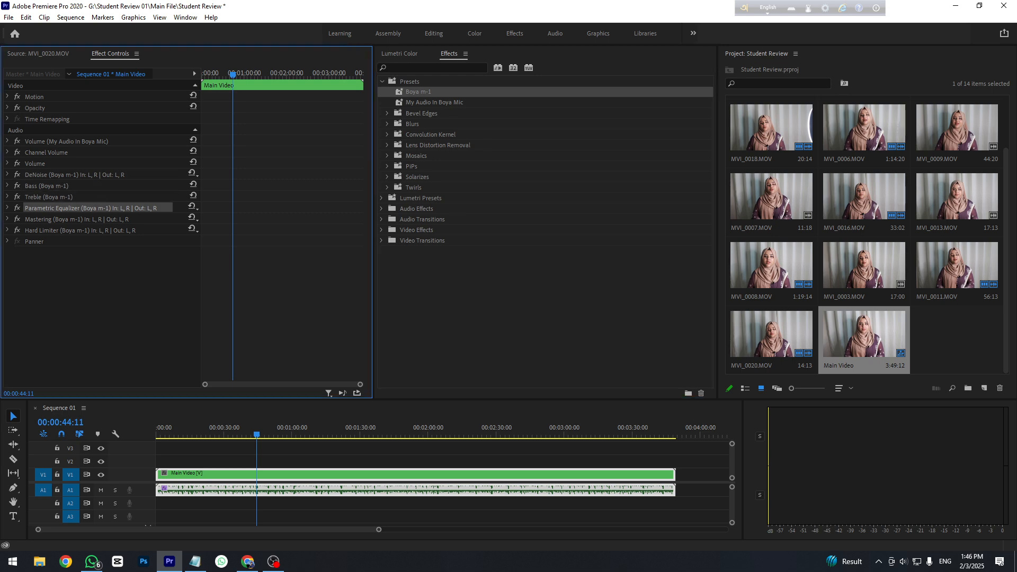
pyautogui.click(7, 186)
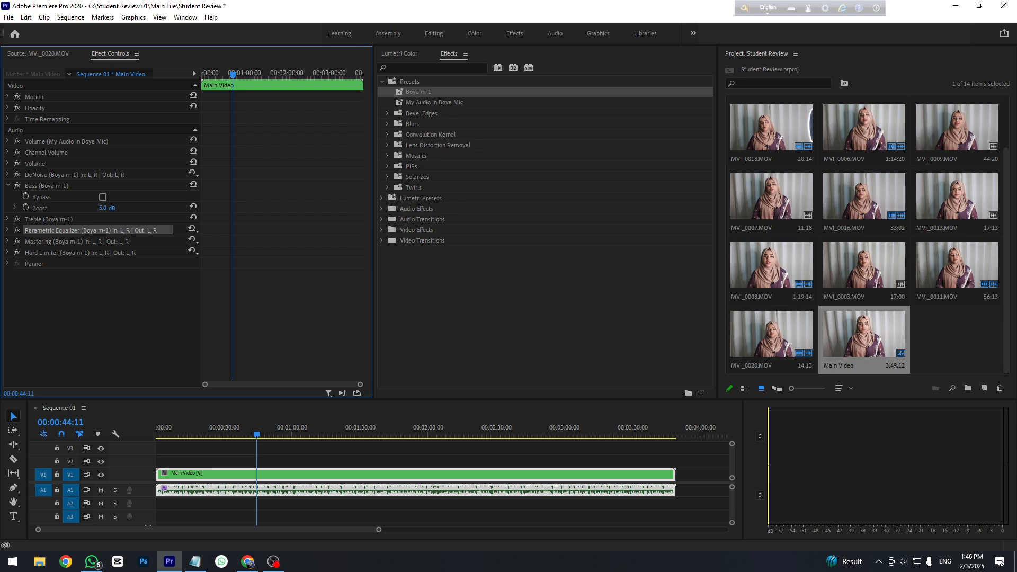
# - Collapse the Bass effect's settings and widen the timeline panel until the audio meters are a narrow strip
pyautogui.click(7, 186)
pyautogui.click(7, 153)
pyautogui.click(7, 152)
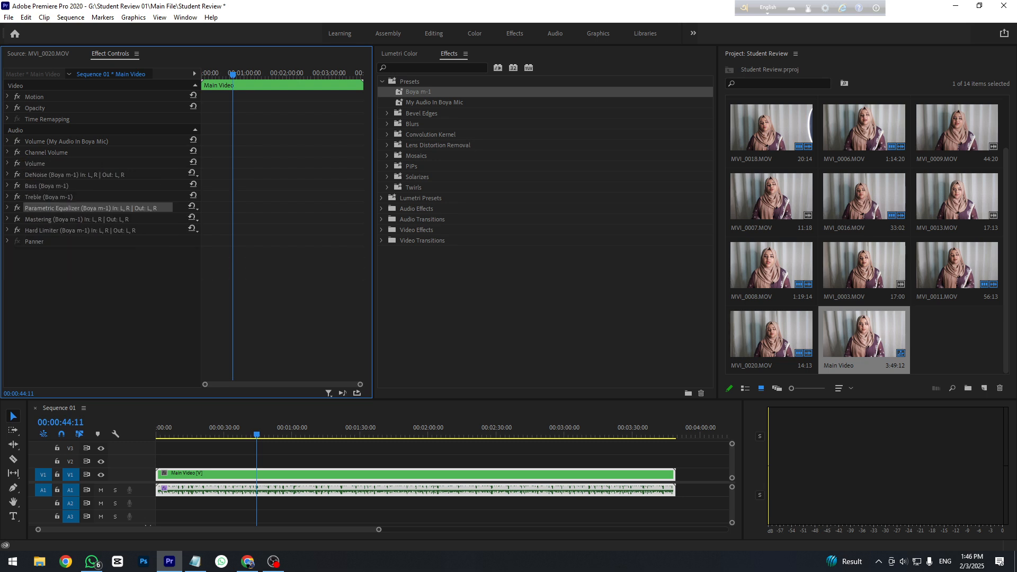
pyautogui.click(8, 163)
pyautogui.click(7, 163)
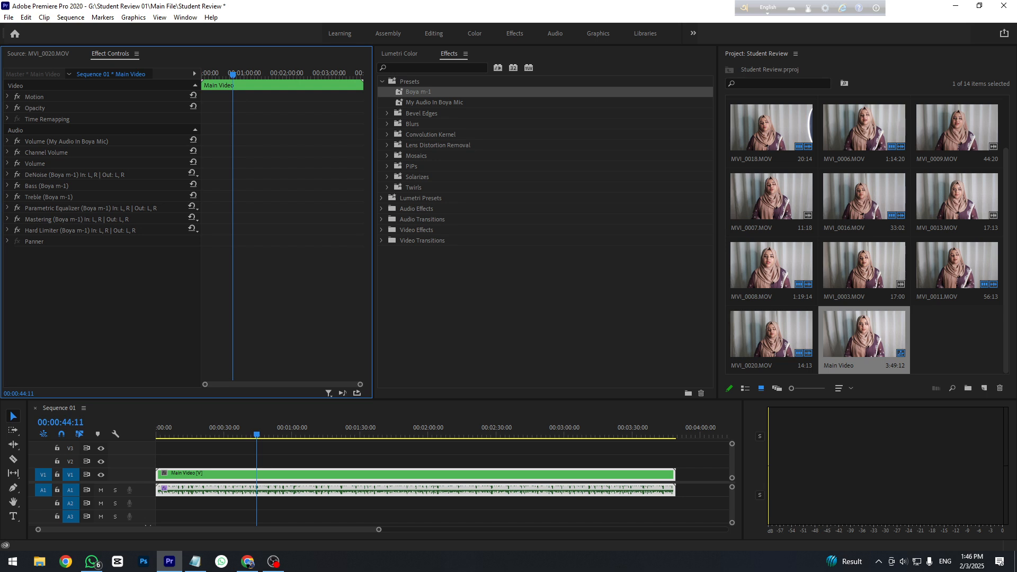
pyautogui.moveTo(744, 466); pyautogui.dragTo(981, 467)
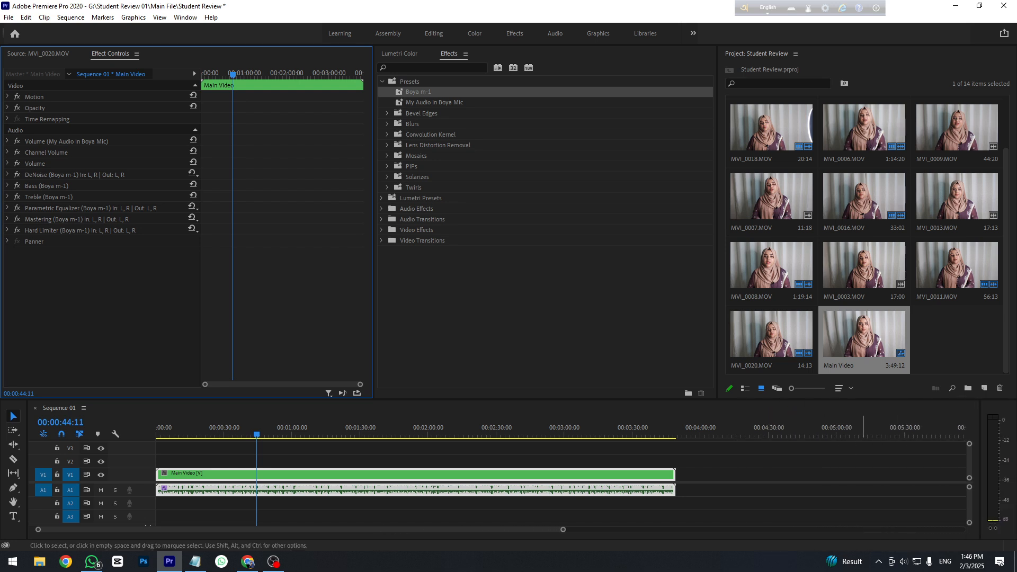
# - Review the class topic outline open on Facebook in Chrome, and return to Premiere Pro
pyautogui.click(248, 561)
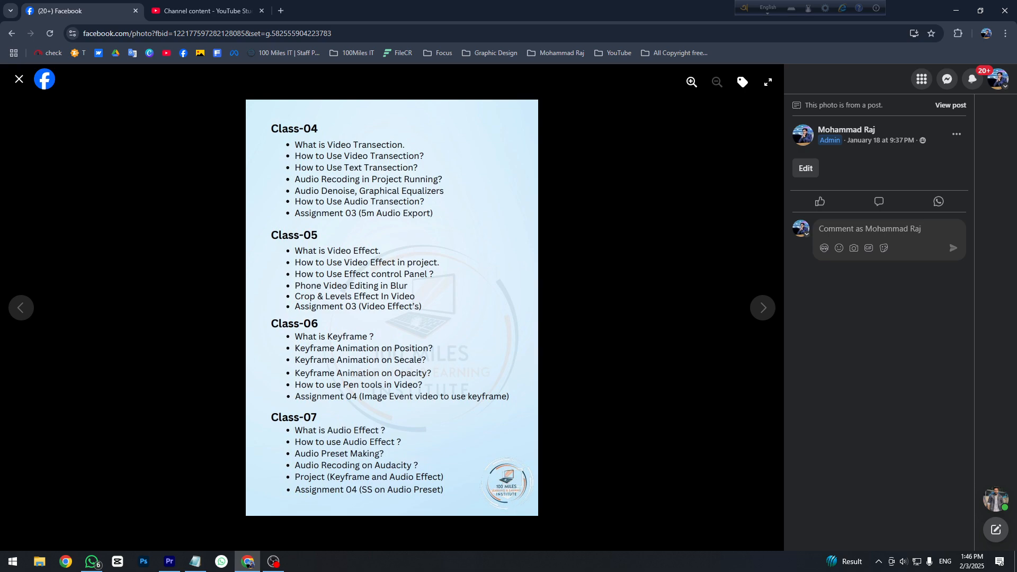
pyautogui.click(956, 11)
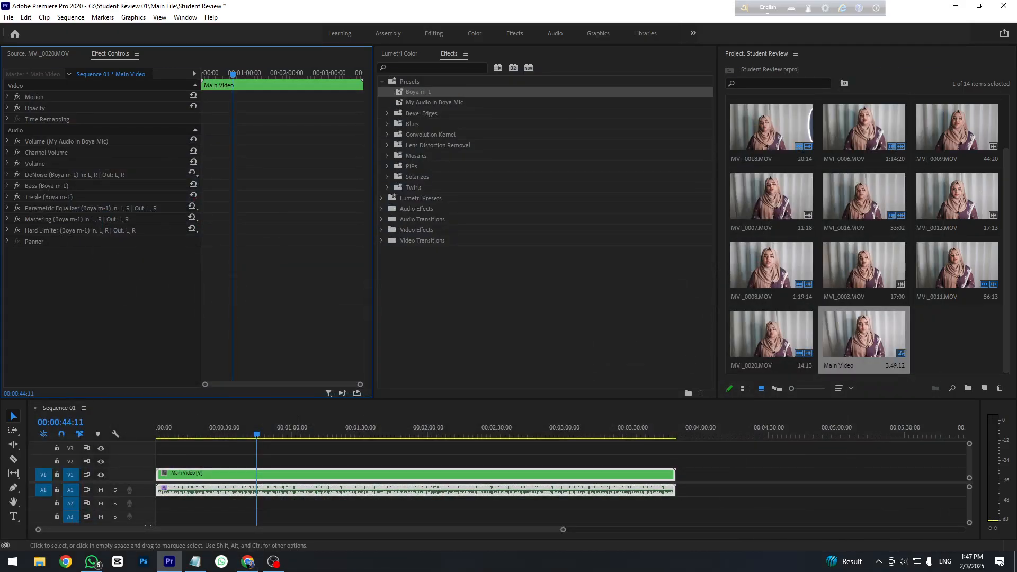
# - Place a second copy of the Main Video clip directly after the first one on tracks V1 and A1
pyautogui.rightClick(267, 489)
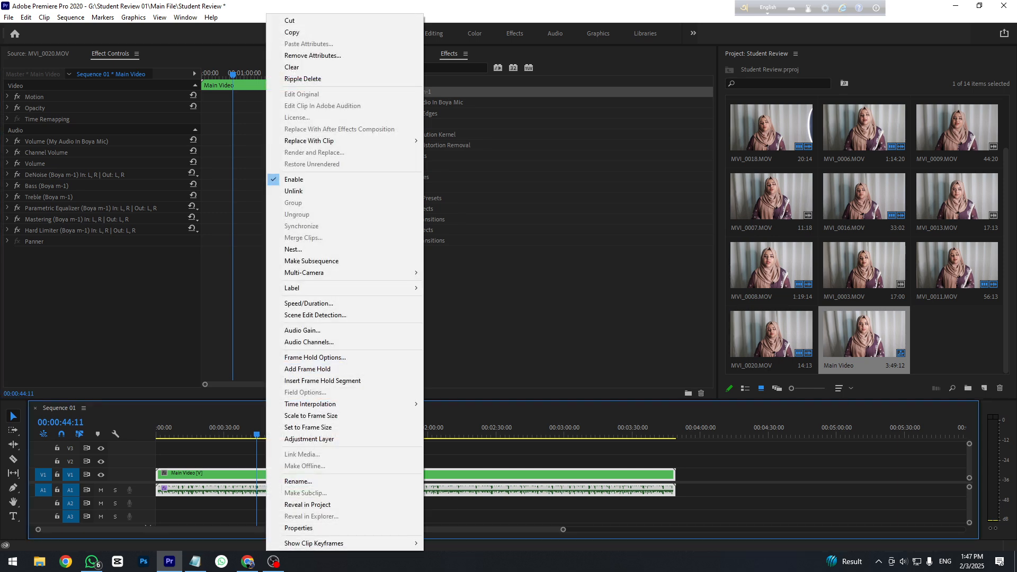
pyautogui.click(490, 509)
pyautogui.scroll(-10, 562, 476)
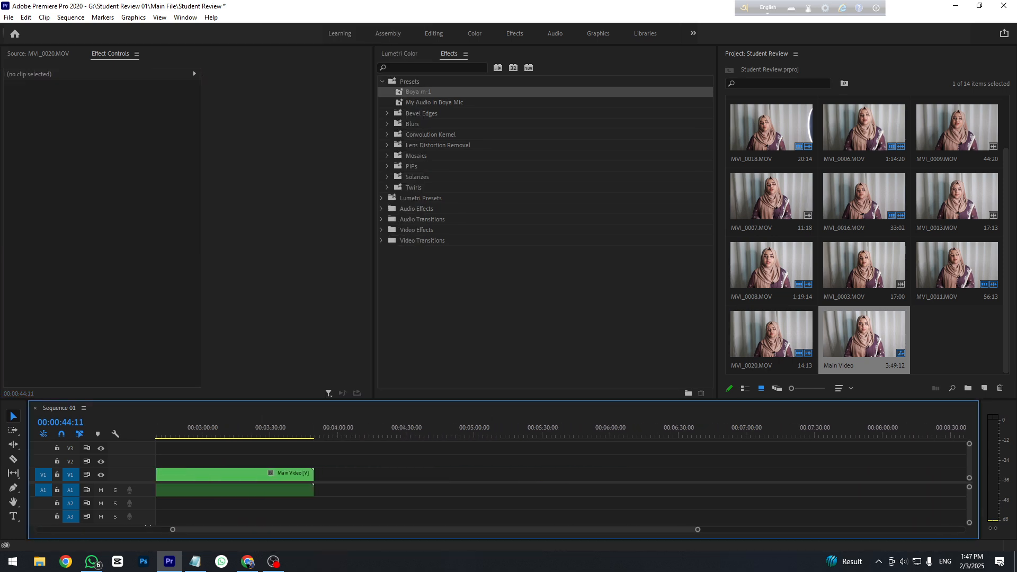
pyautogui.moveTo(854, 338); pyautogui.dragTo(211, 475)
pyautogui.scroll(-6, 219, 488)
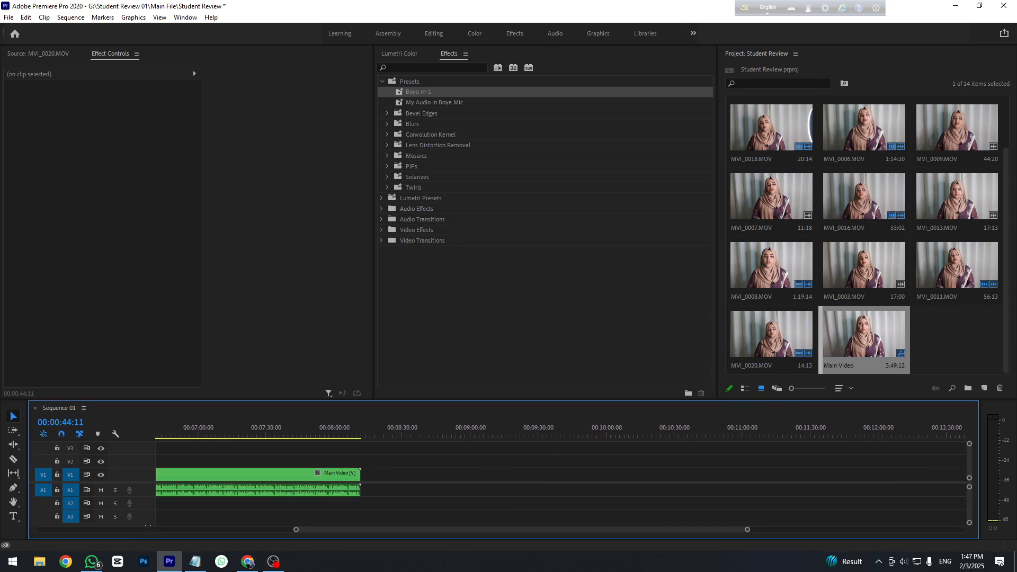
pyautogui.scroll(6, 561, 478)
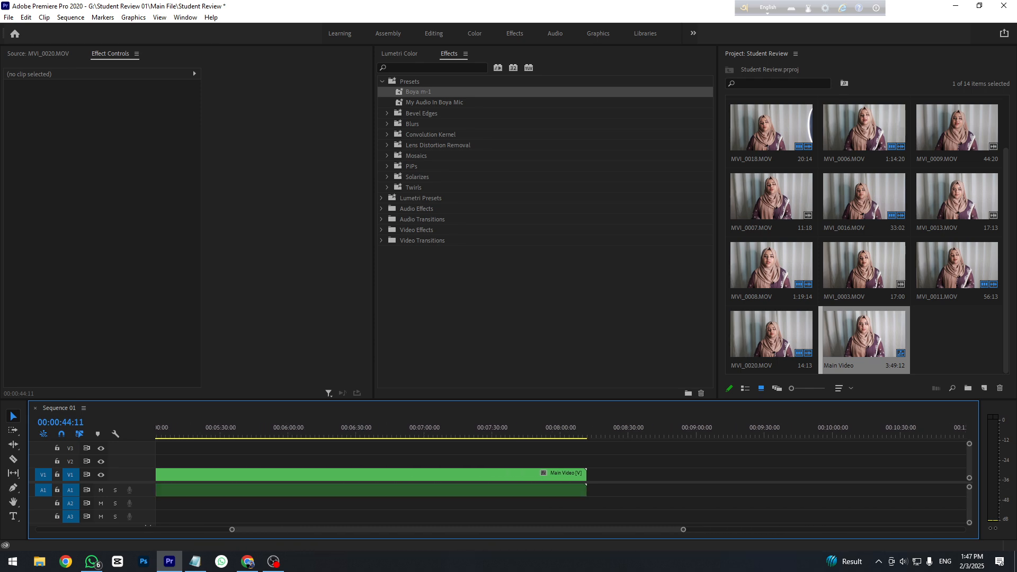
pyautogui.scroll(-1, 246, 475)
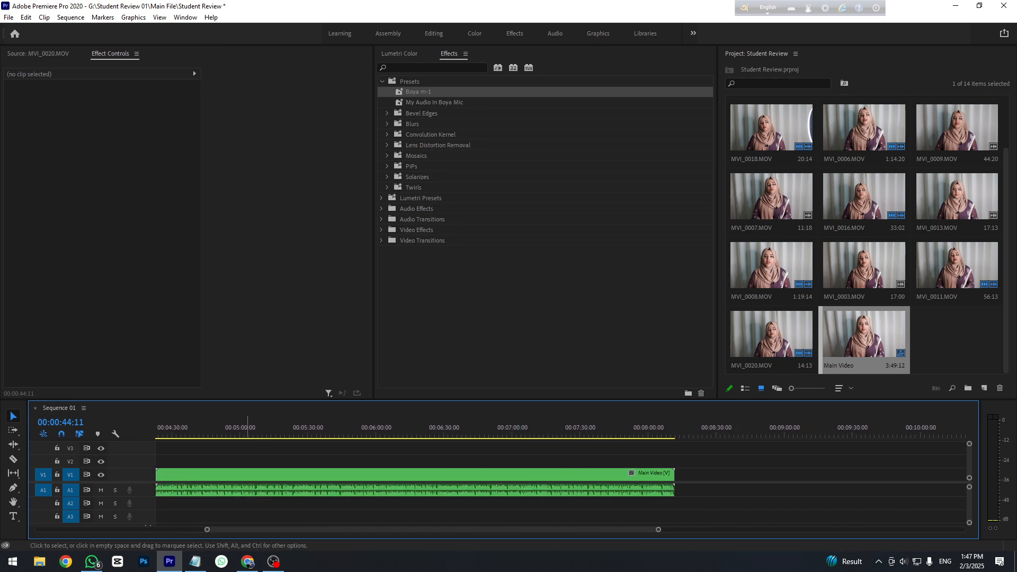
# - Unlink the audio and video of the second Main Video clip, and delete its audio from track A1
pyautogui.rightClick(246, 475)
pyautogui.click(274, 191)
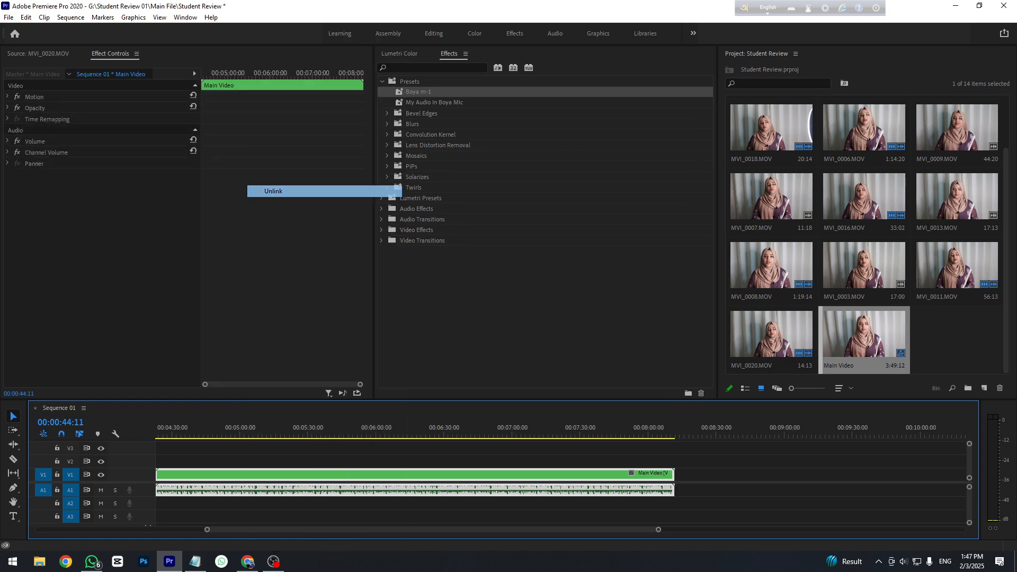
pyautogui.press('Delete')
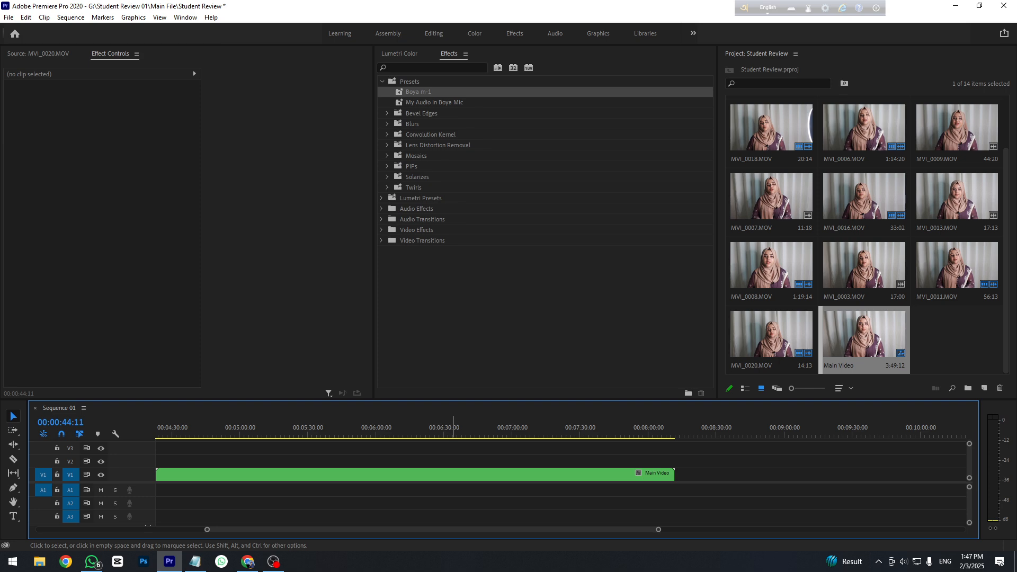
# - Delete the remaining video part of the second Main Video clip from track V1
pyautogui.click(943, 341)
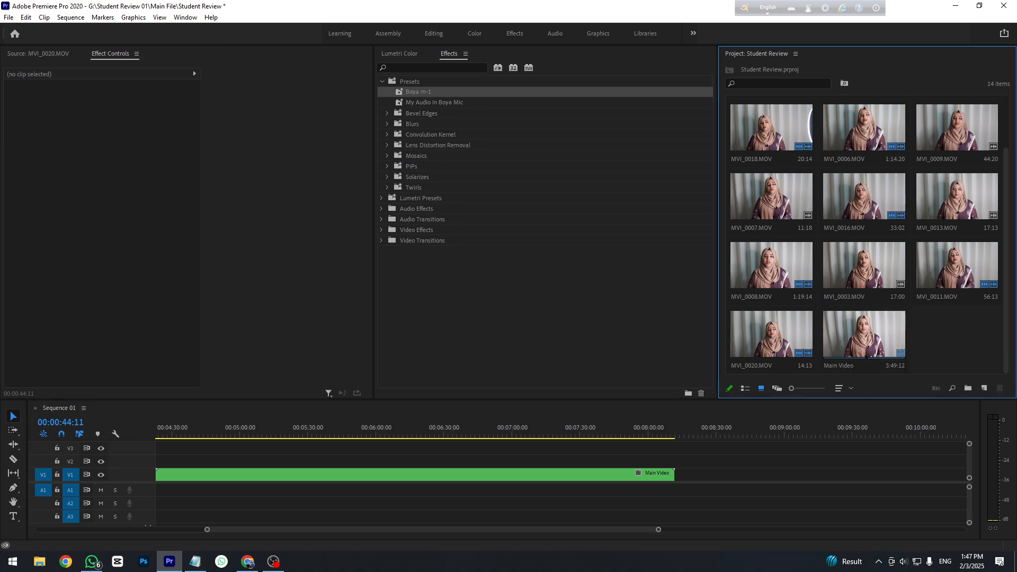
pyautogui.click(400, 475)
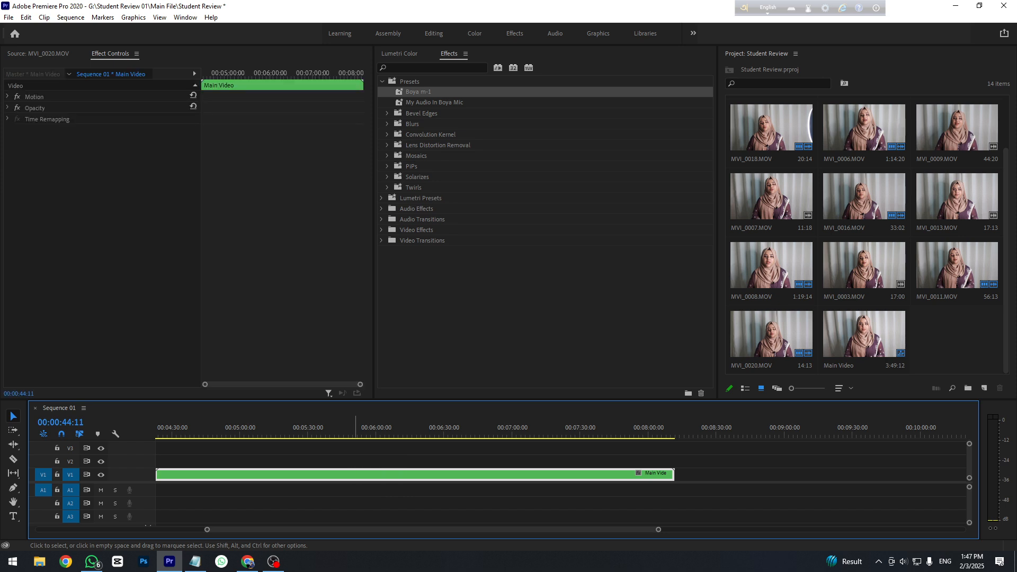
pyautogui.press('Delete')
# - Collapse the Presets folder in the effects library and move the playhead near the sequence's start, to 00:00:16:09
pyautogui.moveTo(356, 530); pyautogui.dragTo(325, 529)
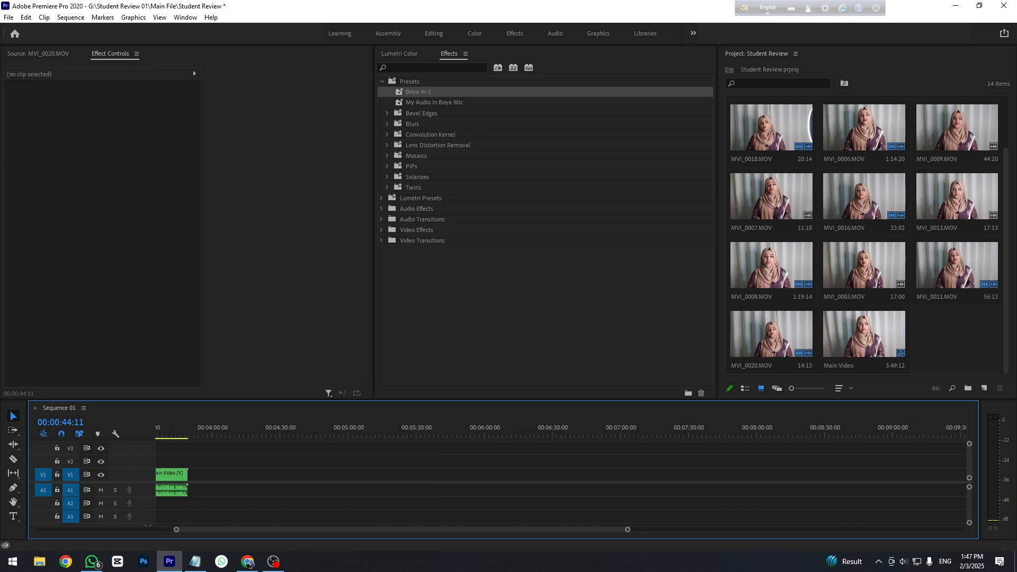
pyautogui.scroll(10, 400, 477)
pyautogui.moveTo(206, 433); pyautogui.dragTo(420, 433)
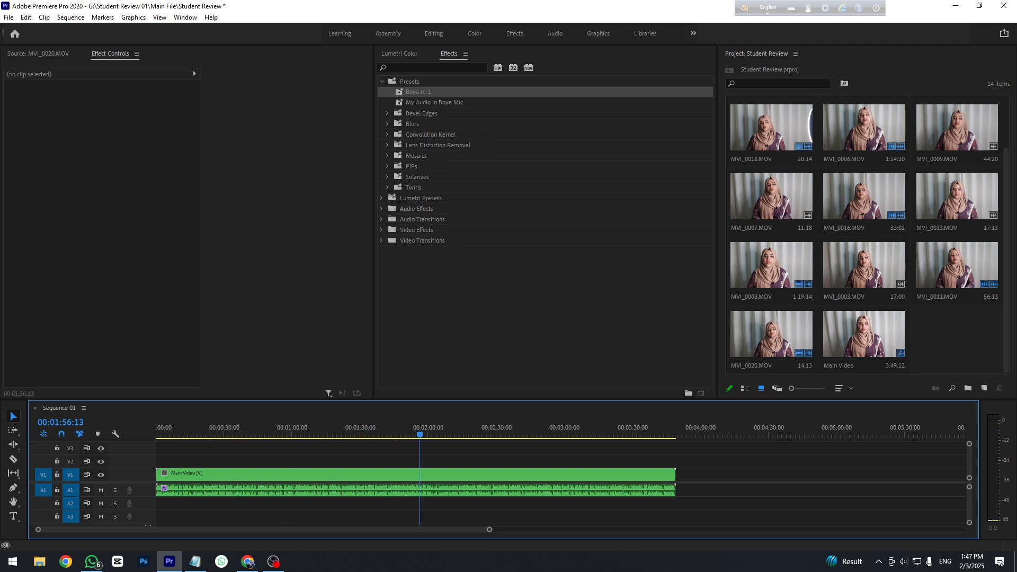
pyautogui.click(382, 82)
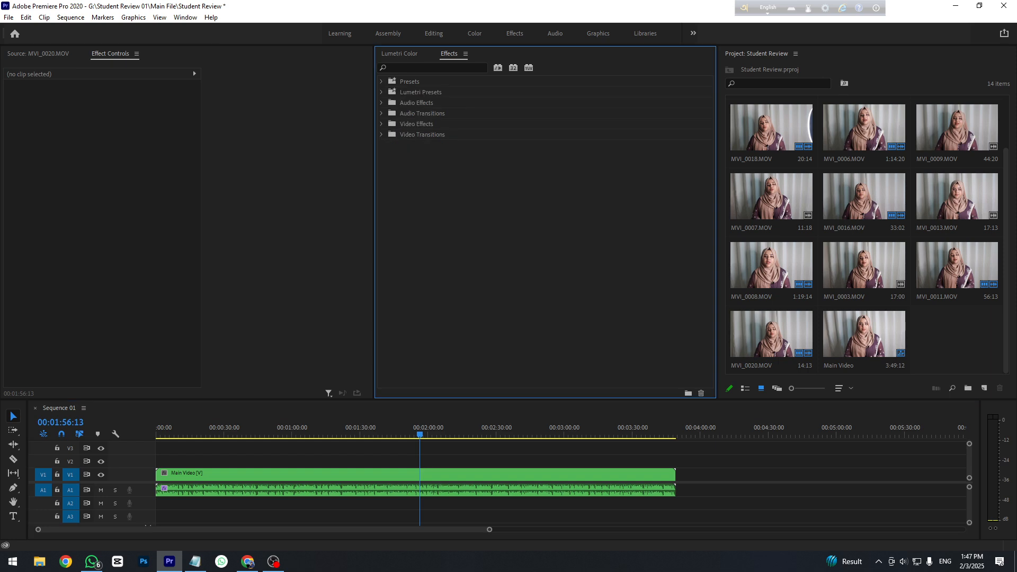
pyautogui.click(265, 212)
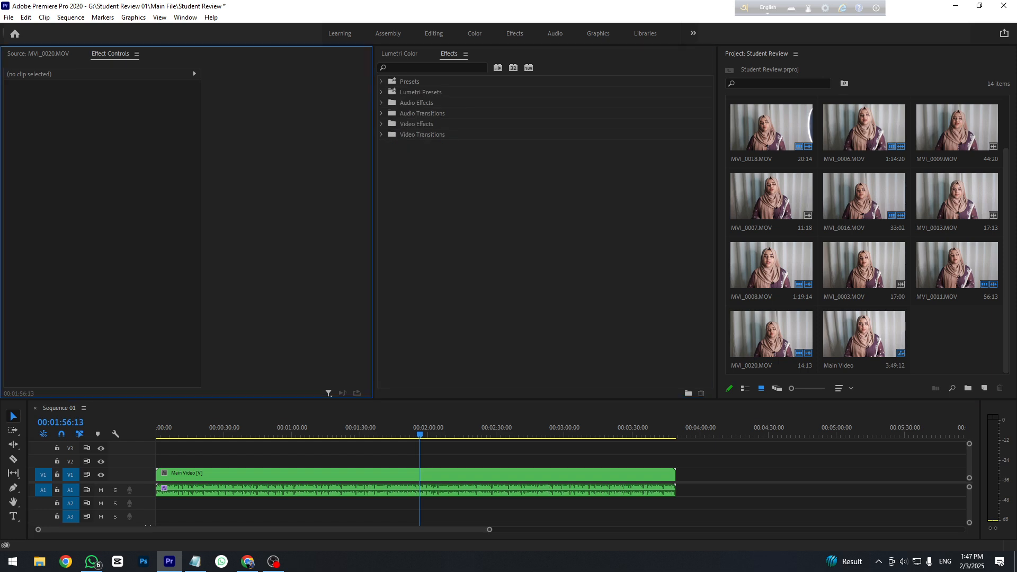
pyautogui.moveTo(325, 428); pyautogui.dragTo(192, 428)
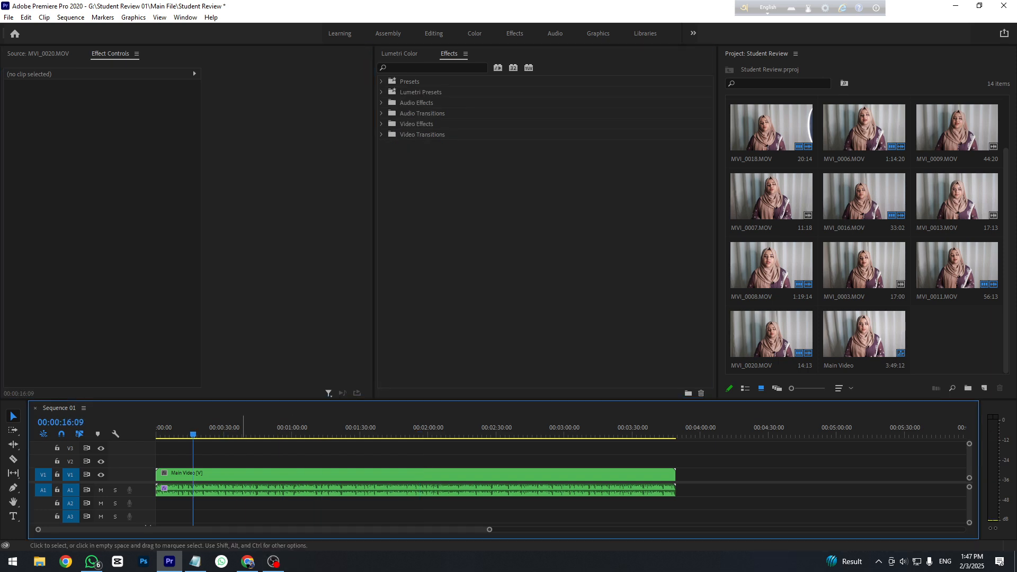
# - Switch to Chrome to check the Class-07 audio effect topics and assignment in the course outline
pyautogui.click(248, 562)
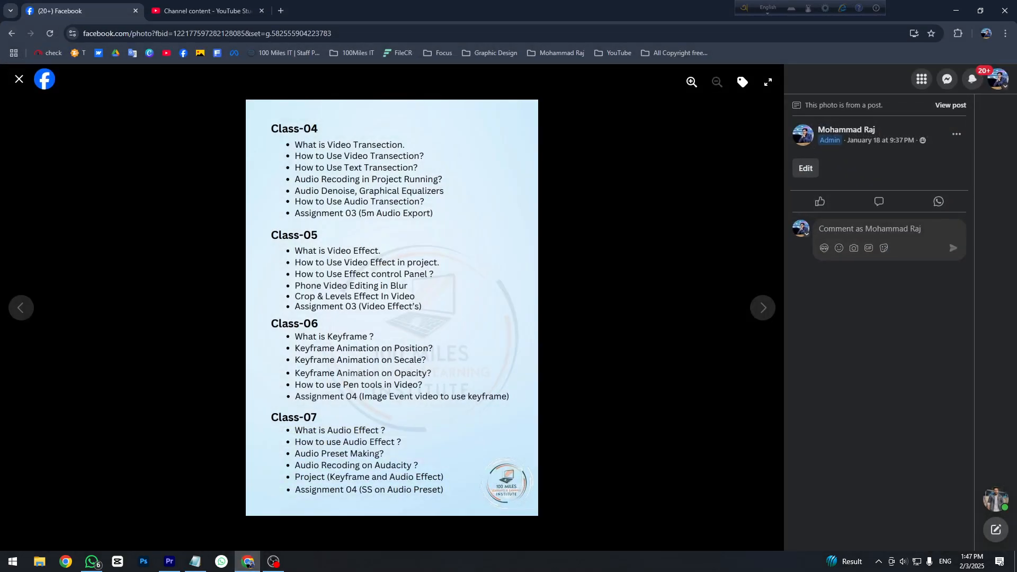
pyautogui.click(274, 561)
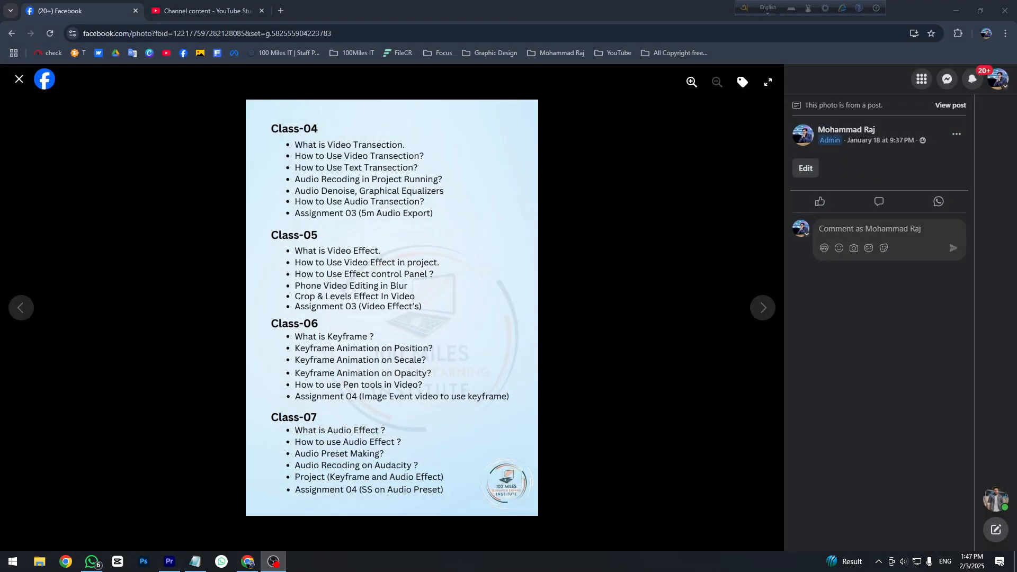